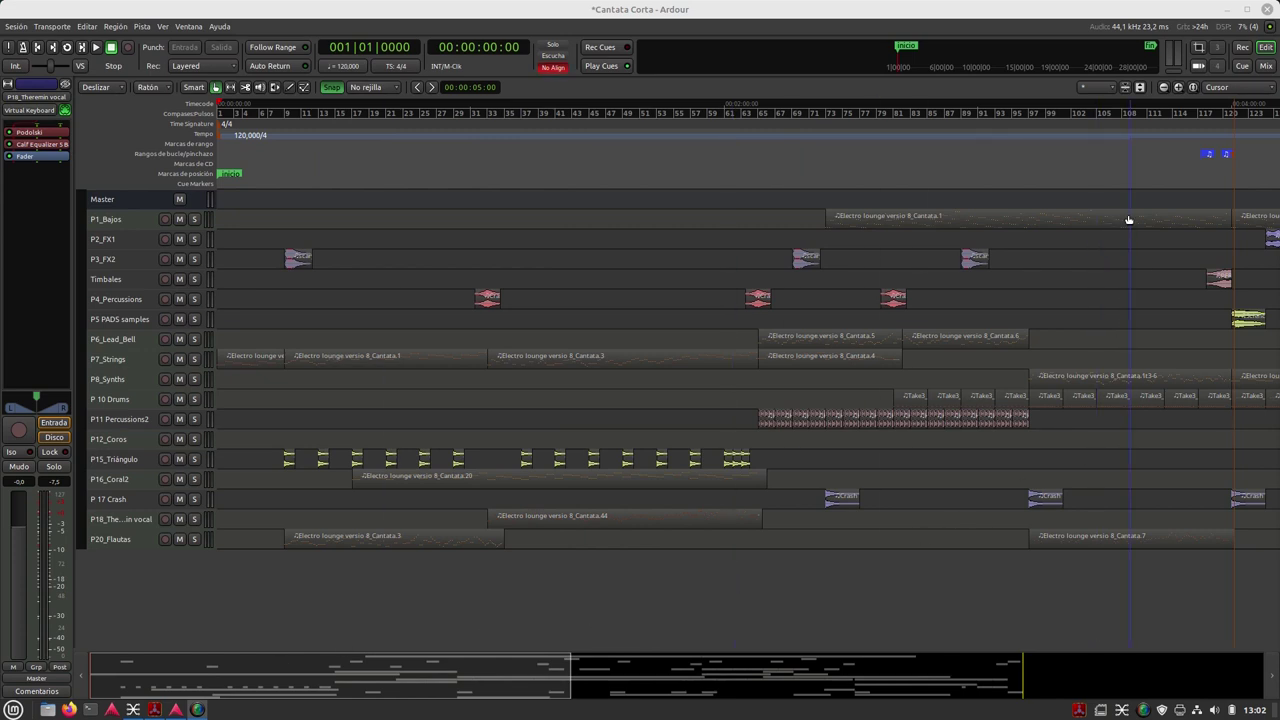
Step: Show the mixer and look over all the channel strips from P1_Bajos to P20_Flautas
{"action": "left_click", "coordinate": [1265, 66]}
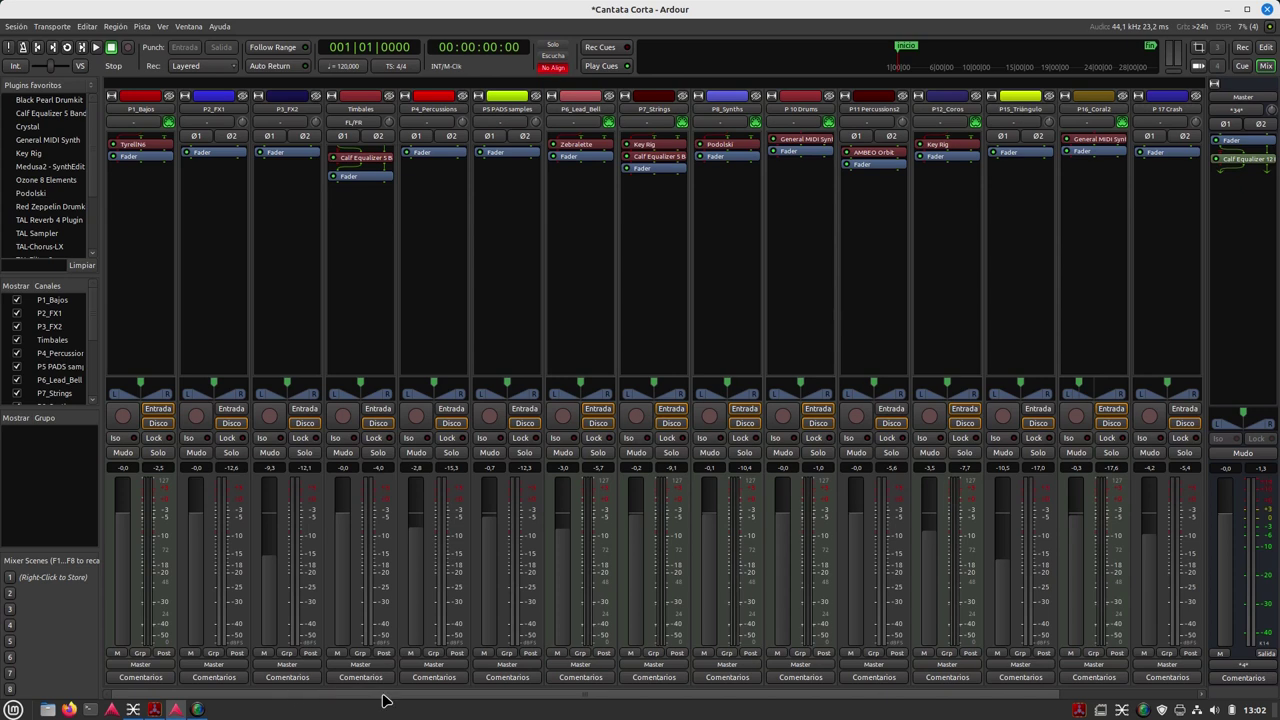
{"action": "left_click_drag", "start_coordinate": [383, 700], "coordinate": [594, 697]}
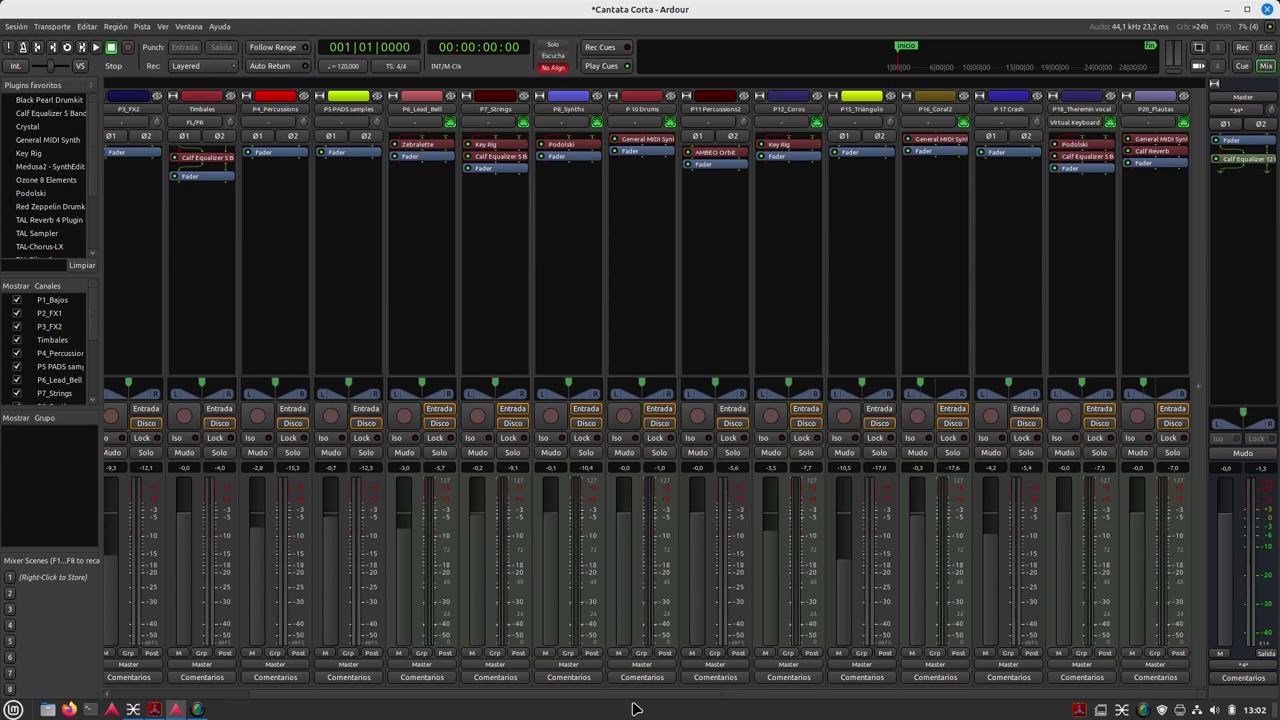
{"action": "scroll", "coordinate": [630, 702], "scroll_direction": "left", "scroll_amount": 1}
{"action": "left_click_drag", "start_coordinate": [630, 702], "coordinate": [491, 700]}
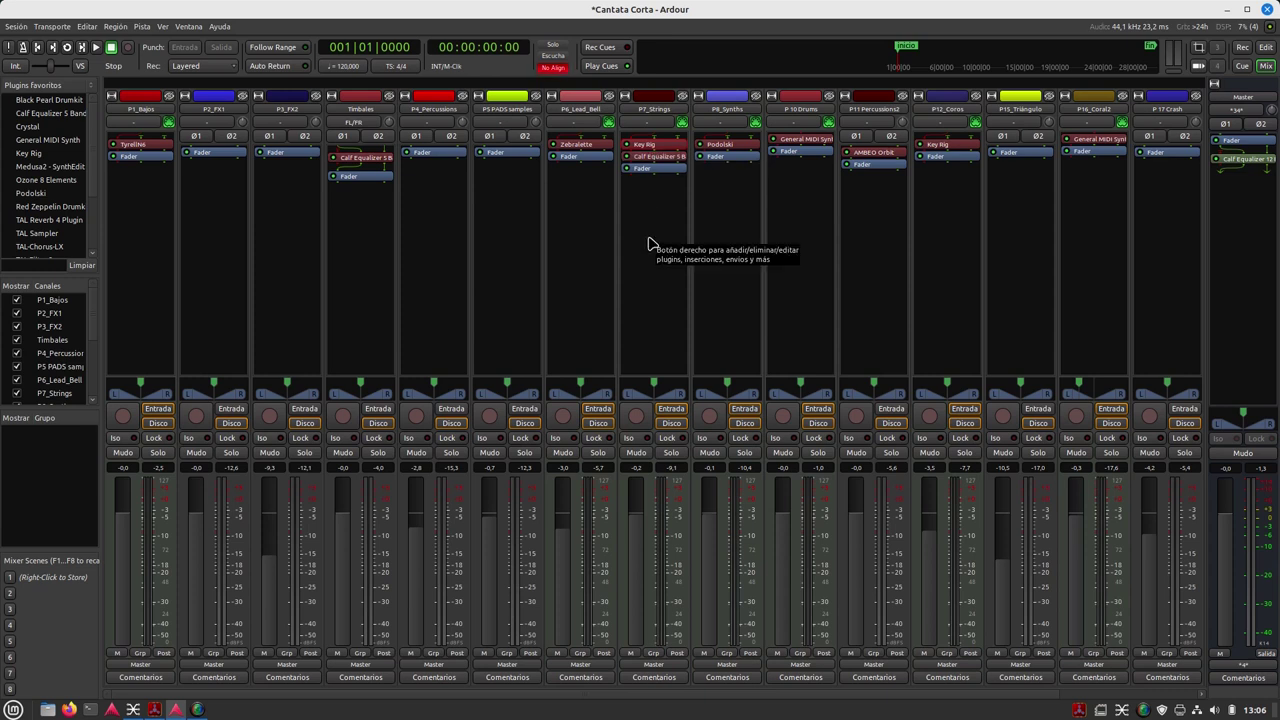
Step: Examine the band settings of the Calf Equalizer 5 Band on the P7_Strings channel, and close the plugin
{"action": "double_click", "coordinate": [657, 163]}
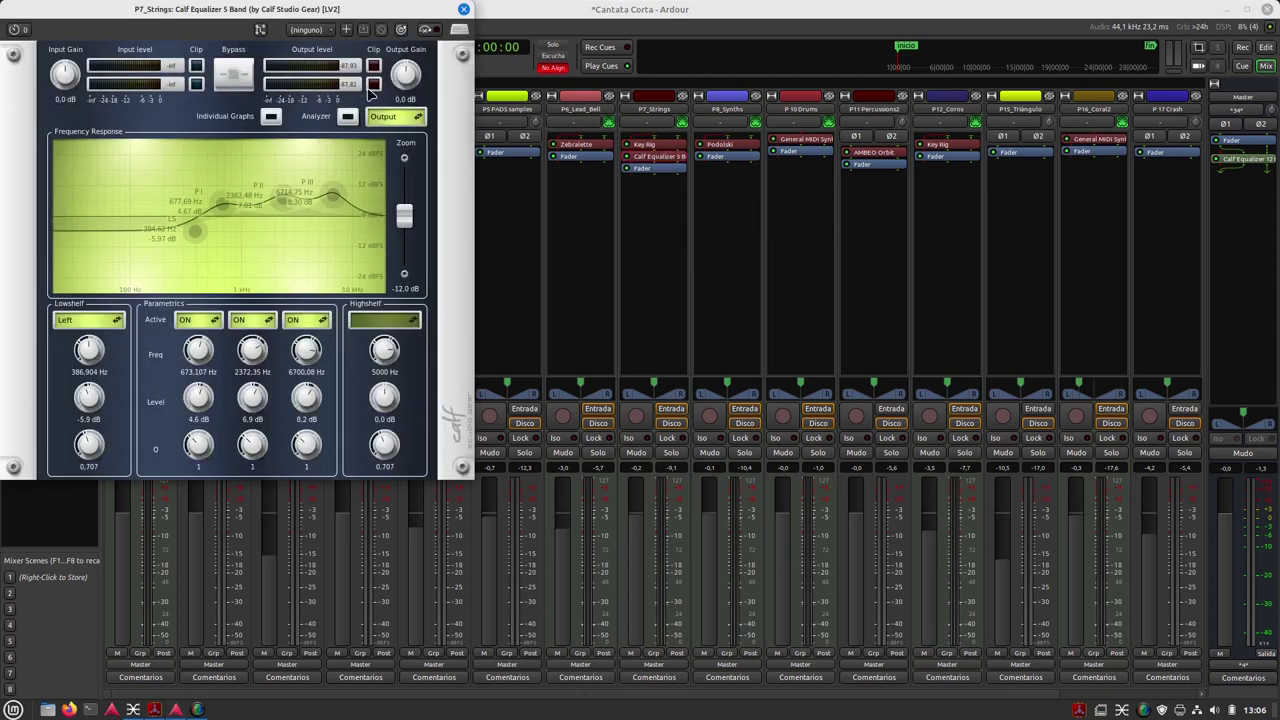
{"action": "left_click_drag", "start_coordinate": [291, 12], "coordinate": [539, 148]}
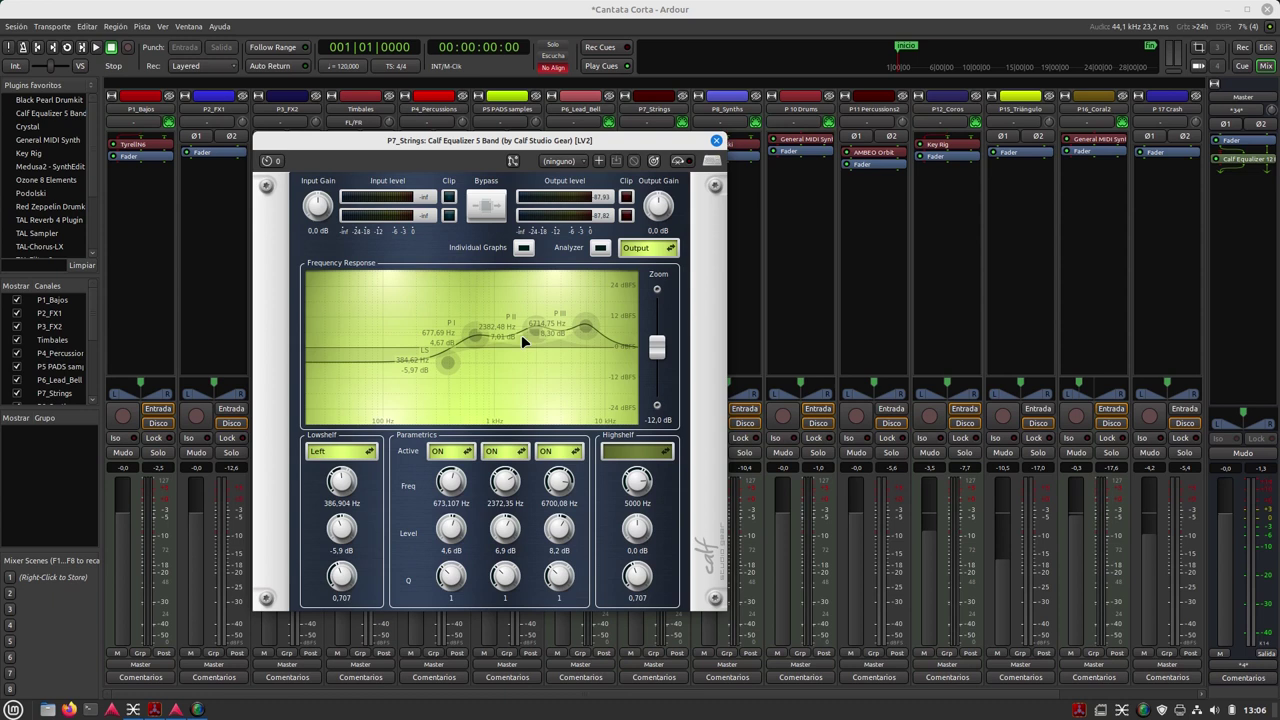
{"action": "mouse_move", "coordinate": [475, 333]}
{"action": "left_click", "coordinate": [716, 140]}
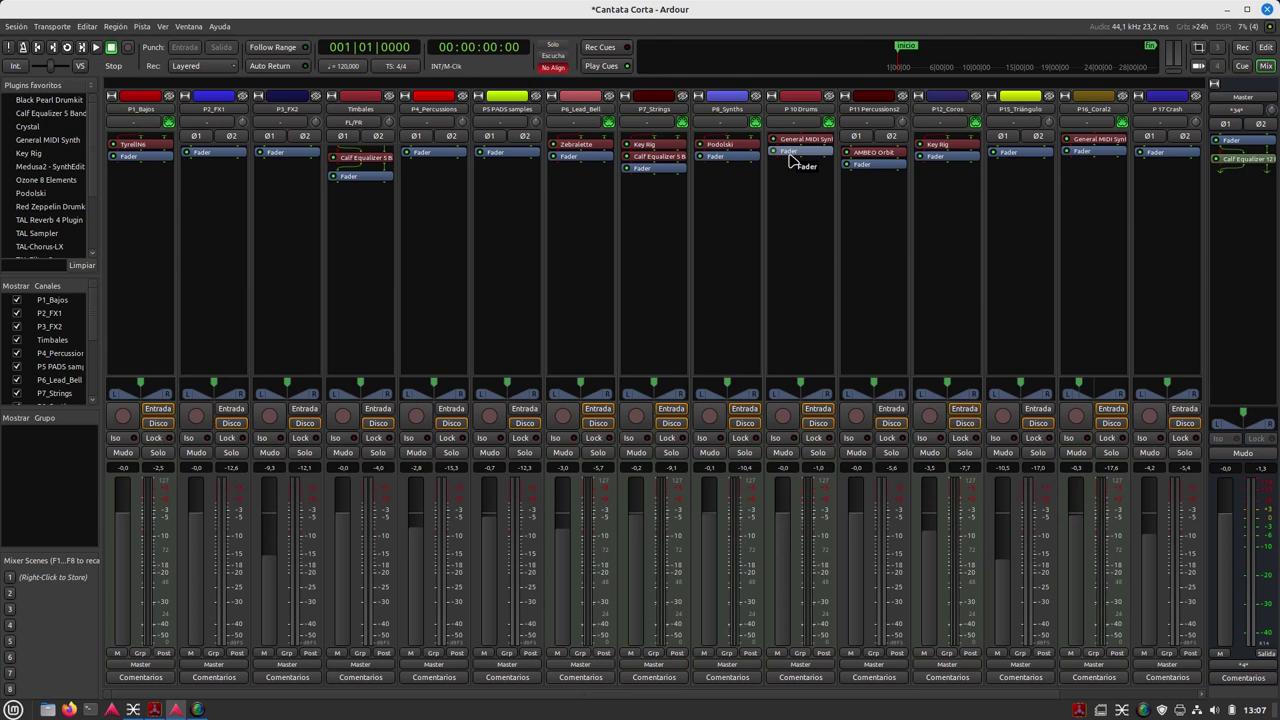
Step: Examine the AMBEO Orbit plugin's spatial controls on the P11 Percussions2 channel, and close the plugin
{"action": "double_click", "coordinate": [886, 157]}
{"action": "left_click_drag", "start_coordinate": [930, 22], "coordinate": [857, 133]}
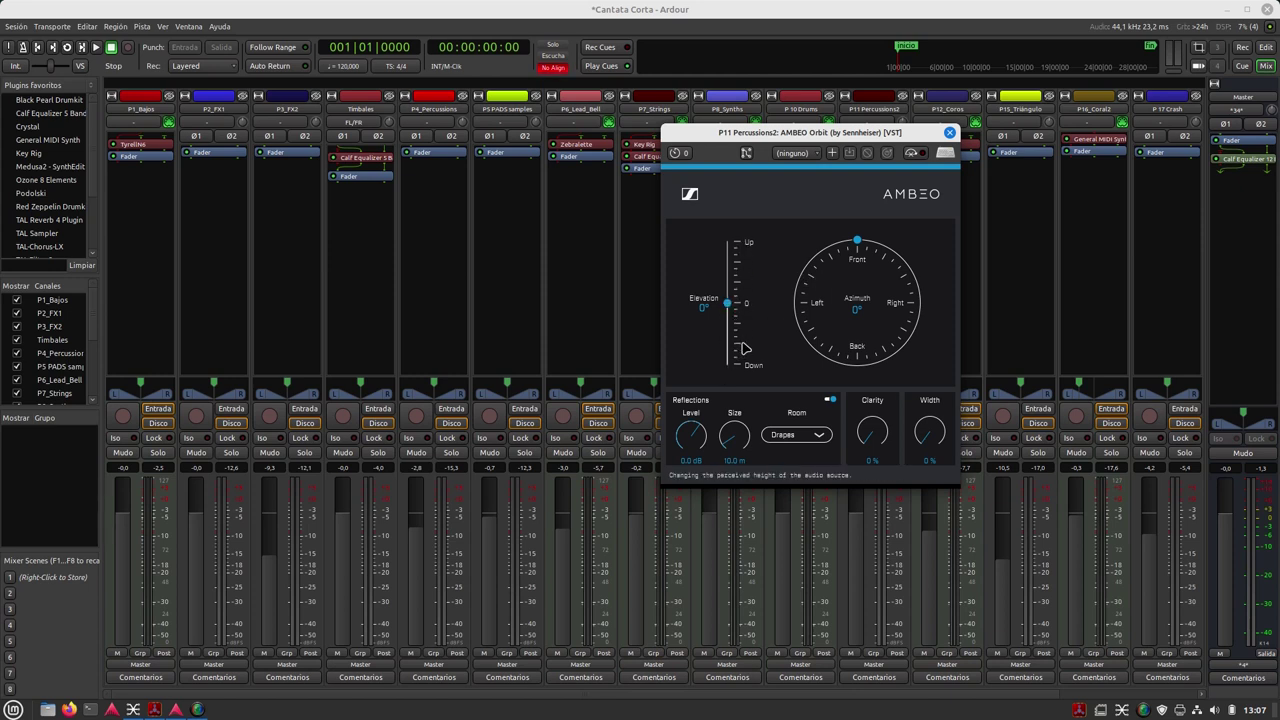
{"action": "left_click", "coordinate": [951, 133]}
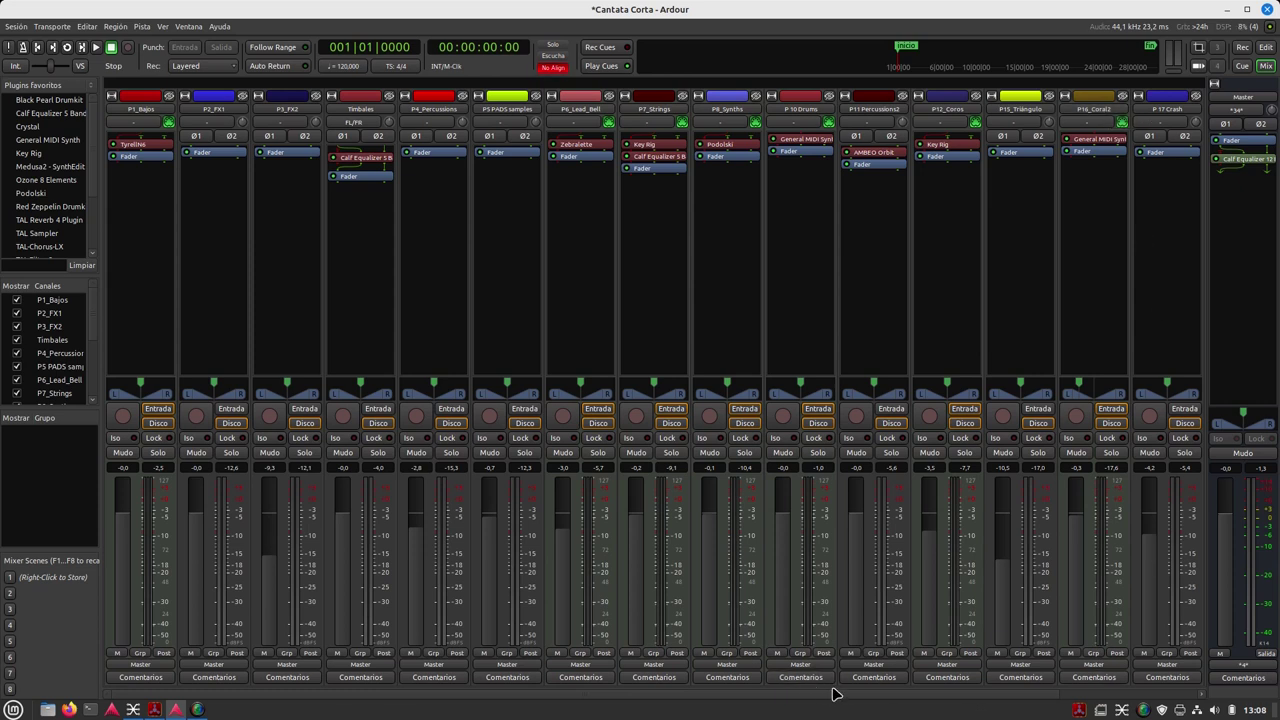
Step: Examine the Calf Reverb on the P20_Flautas channel, check the room size options keeping Large, and close the plugin
{"action": "left_click_drag", "start_coordinate": [851, 694], "coordinate": [1040, 698]}
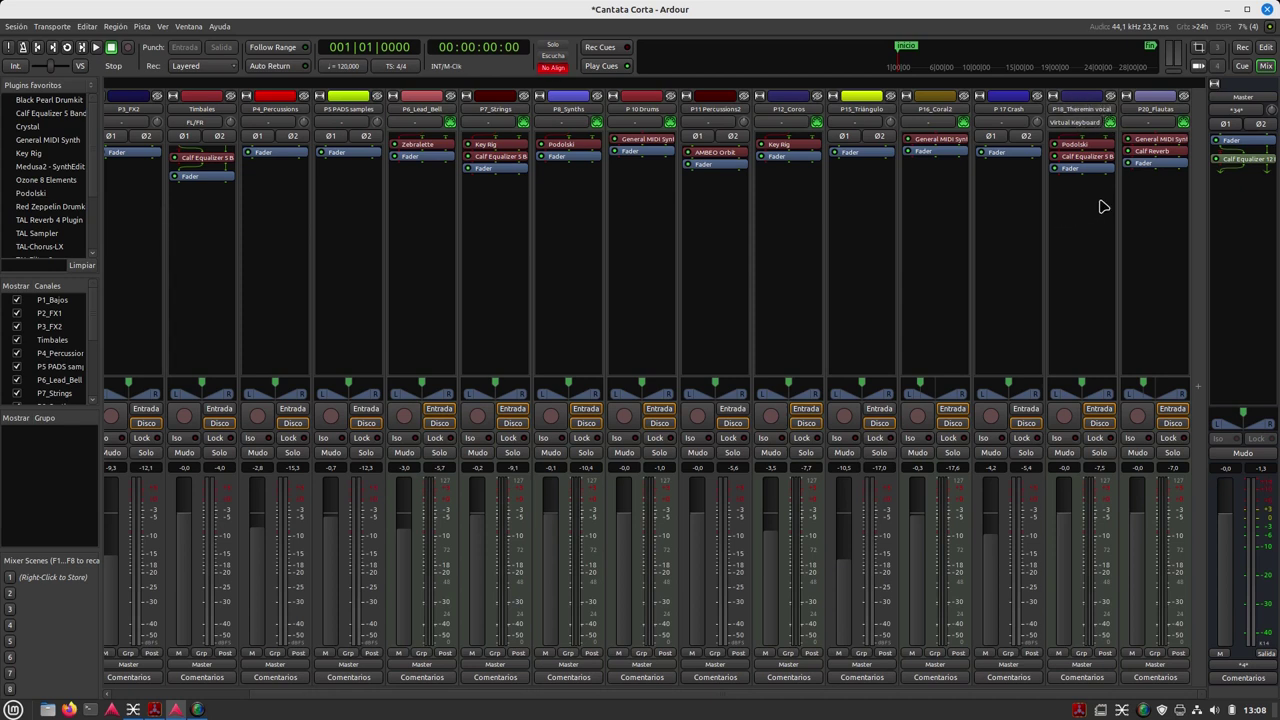
{"action": "left_click", "coordinate": [1082, 150]}
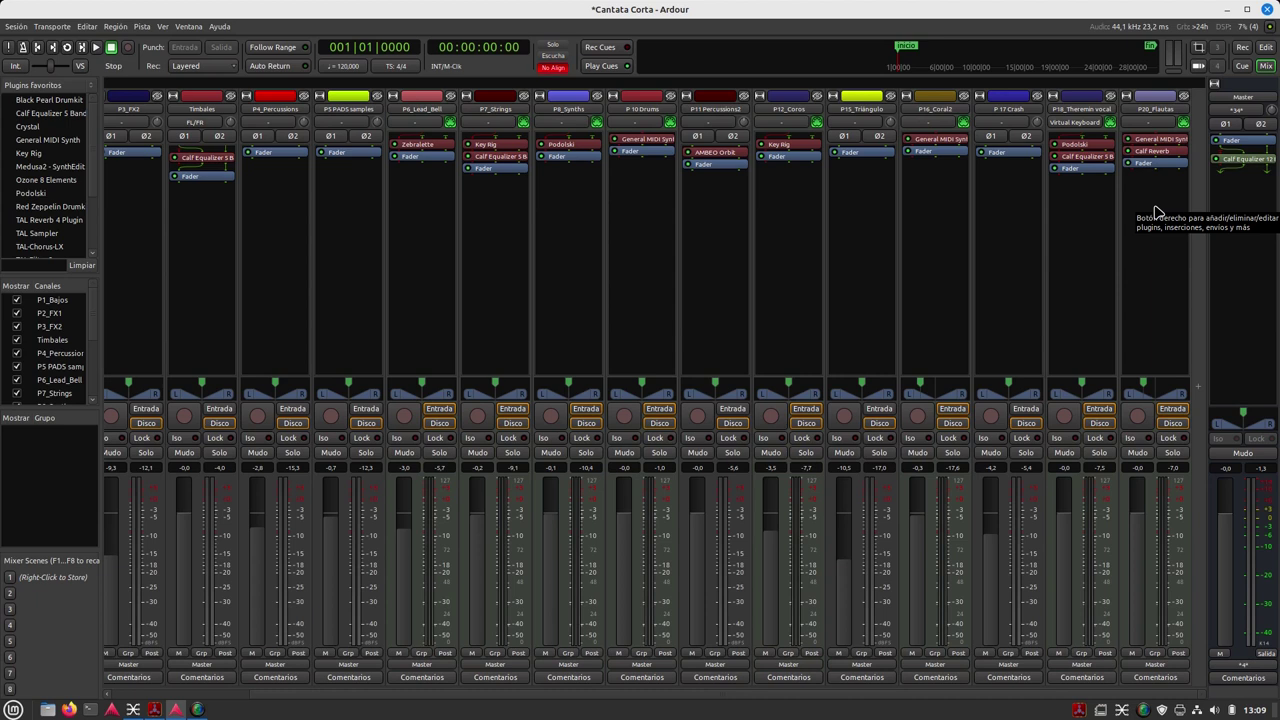
{"action": "double_click", "coordinate": [1150, 151]}
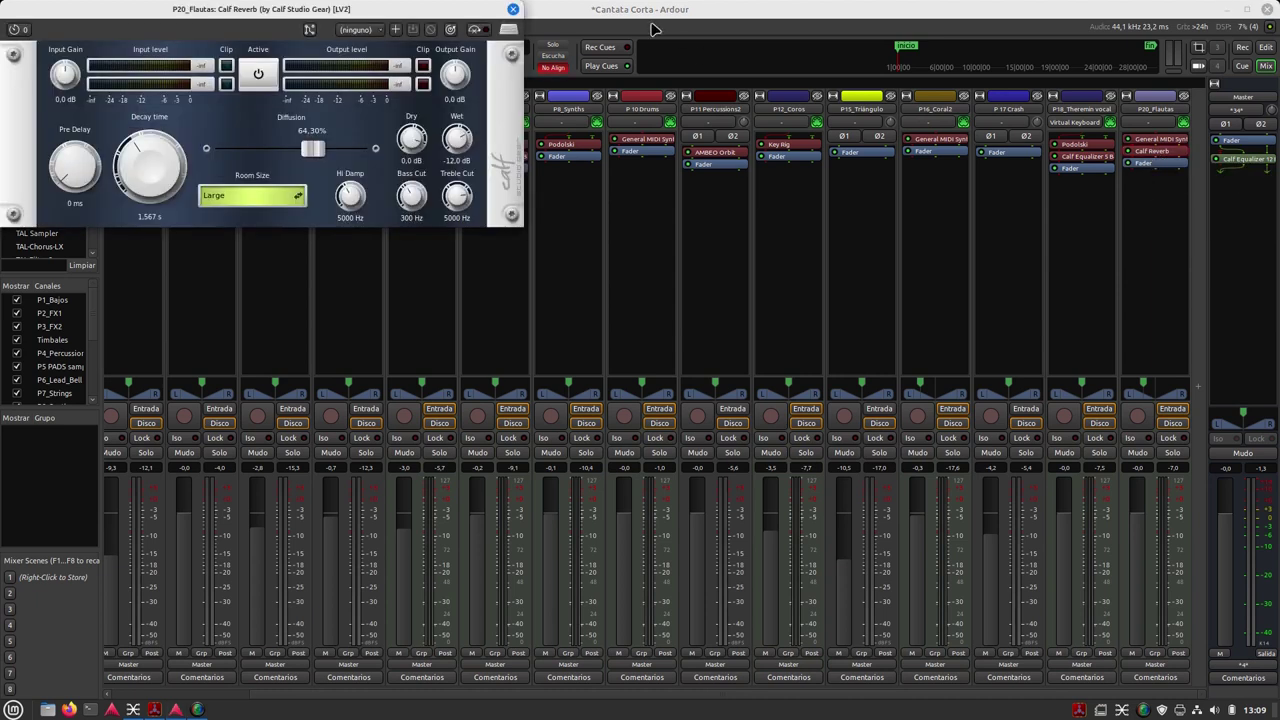
{"action": "left_click_drag", "start_coordinate": [418, 12], "coordinate": [788, 206]}
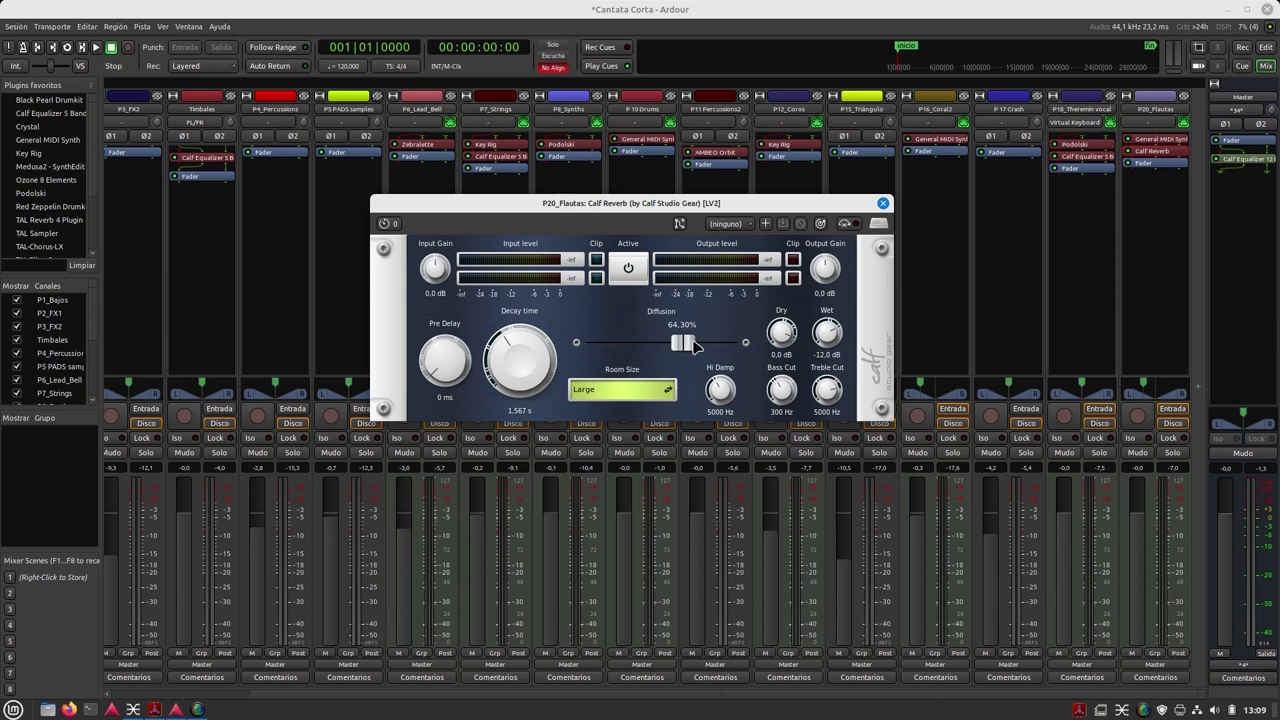
{"action": "left_click", "coordinate": [624, 394]}
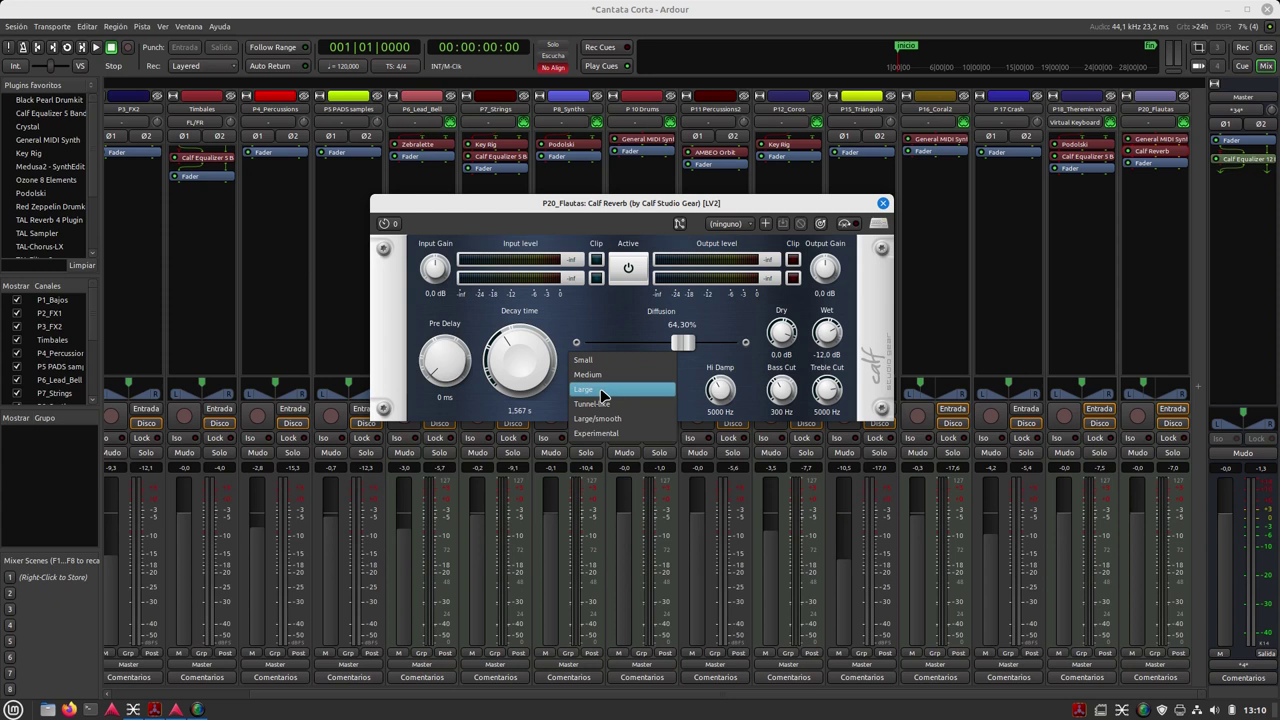
{"action": "left_click", "coordinate": [604, 391]}
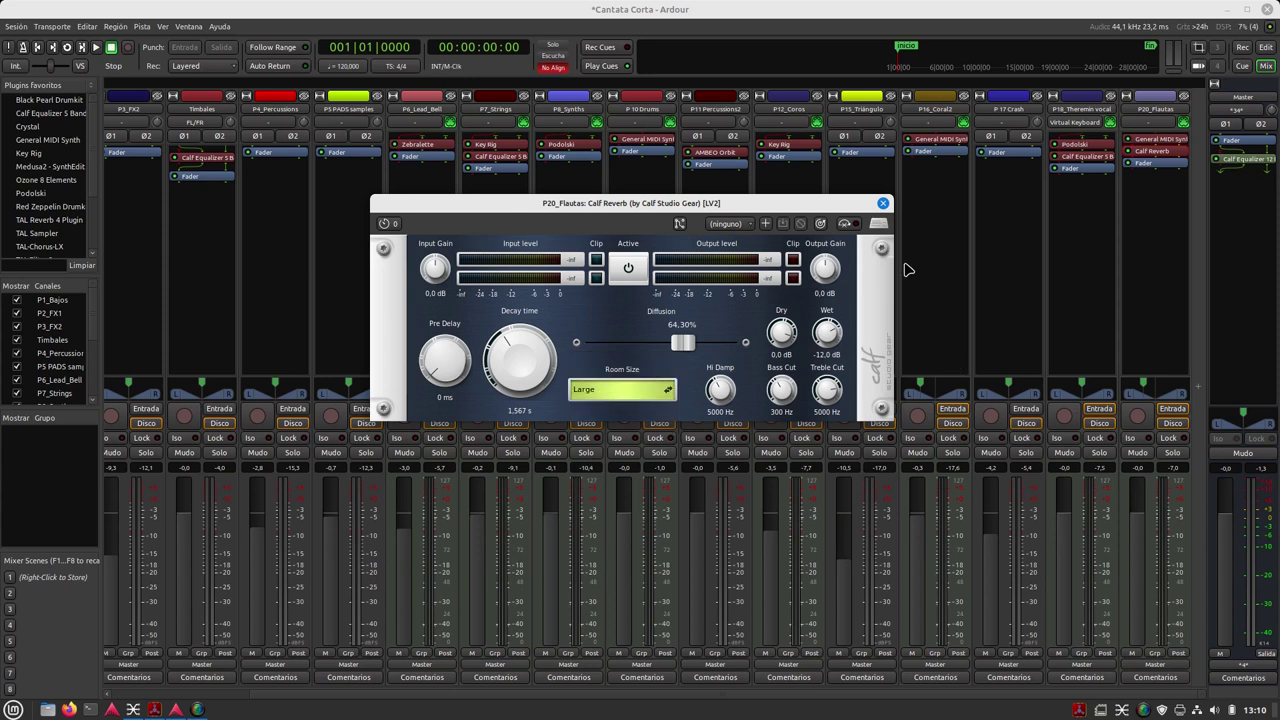
{"action": "left_click_drag", "start_coordinate": [802, 203], "coordinate": [726, 263]}
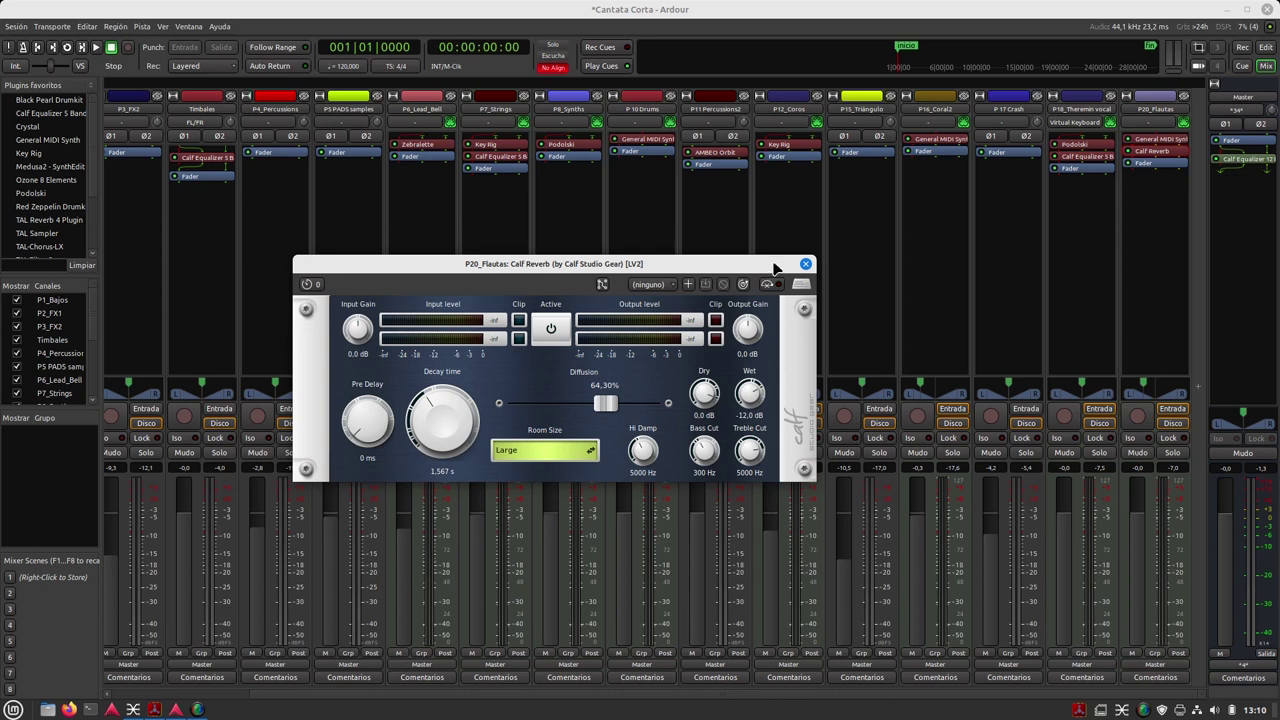
{"action": "left_click", "coordinate": [806, 264]}
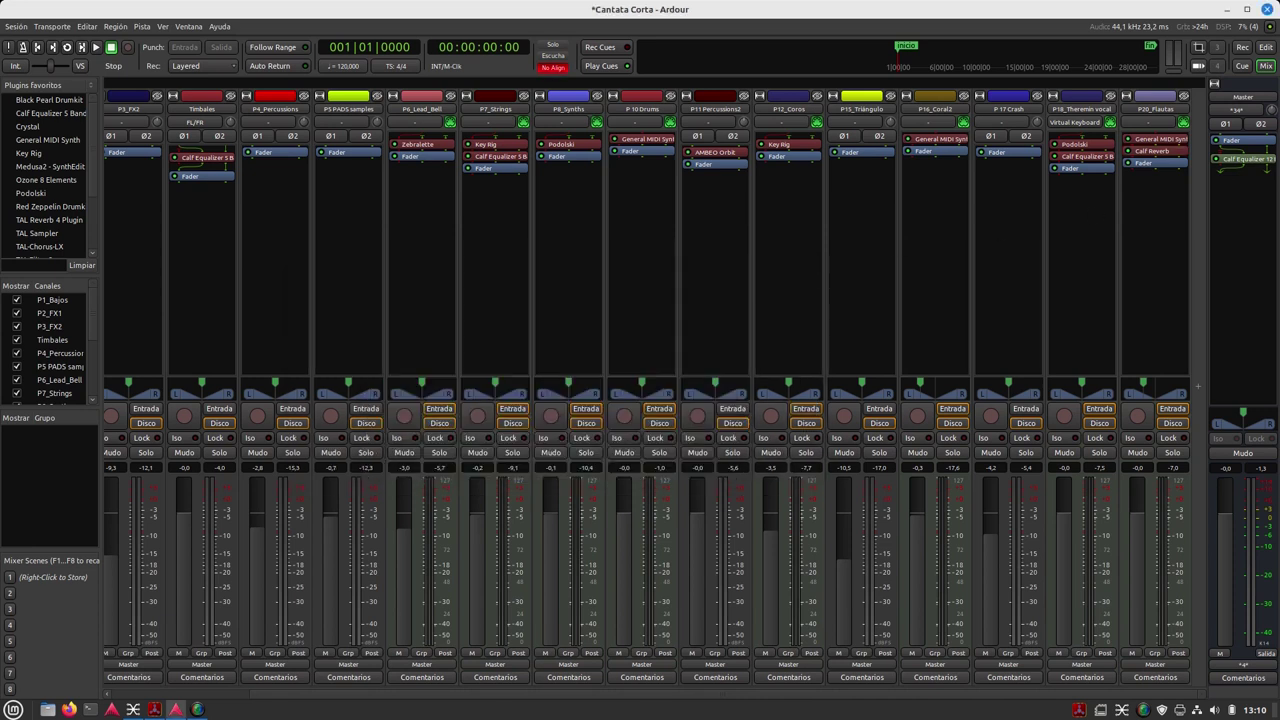
Step: Examine the frequency curve and bands of the Calf Equalizer 12 Band on the Master channel, and close it
{"action": "double_click", "coordinate": [1246, 162]}
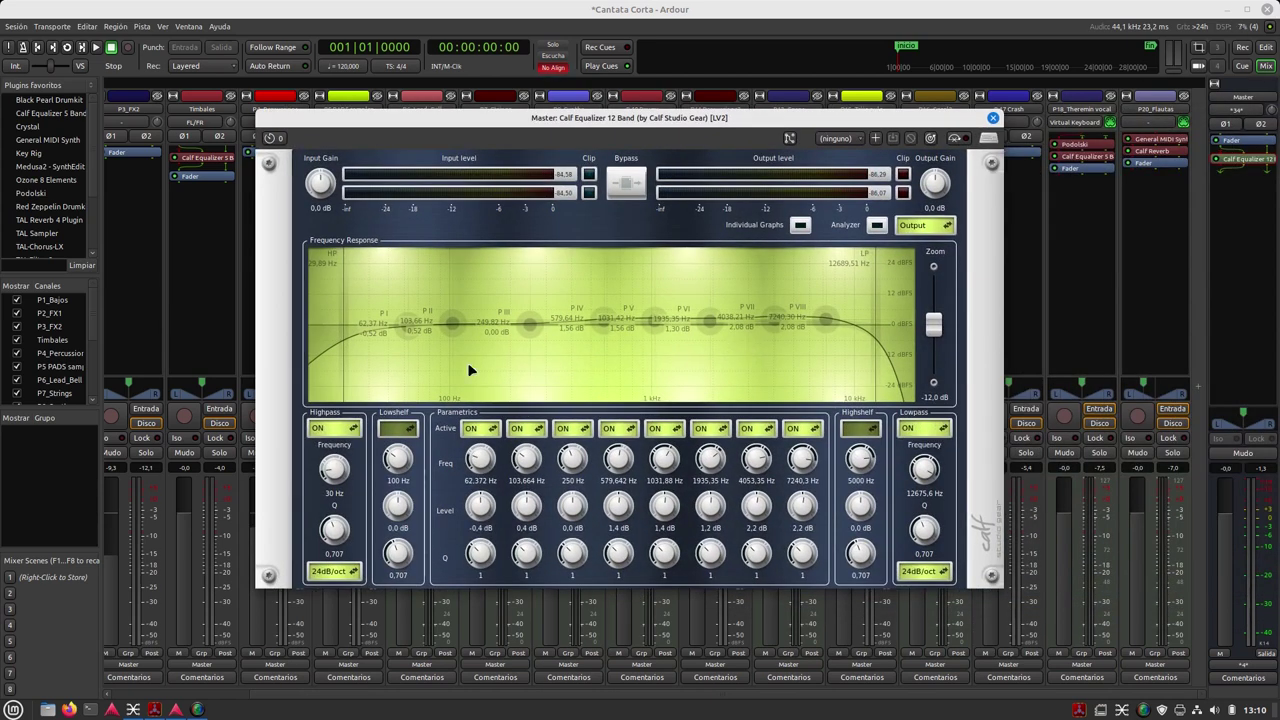
{"action": "mouse_move", "coordinate": [825, 316]}
{"action": "left_click", "coordinate": [993, 119]}
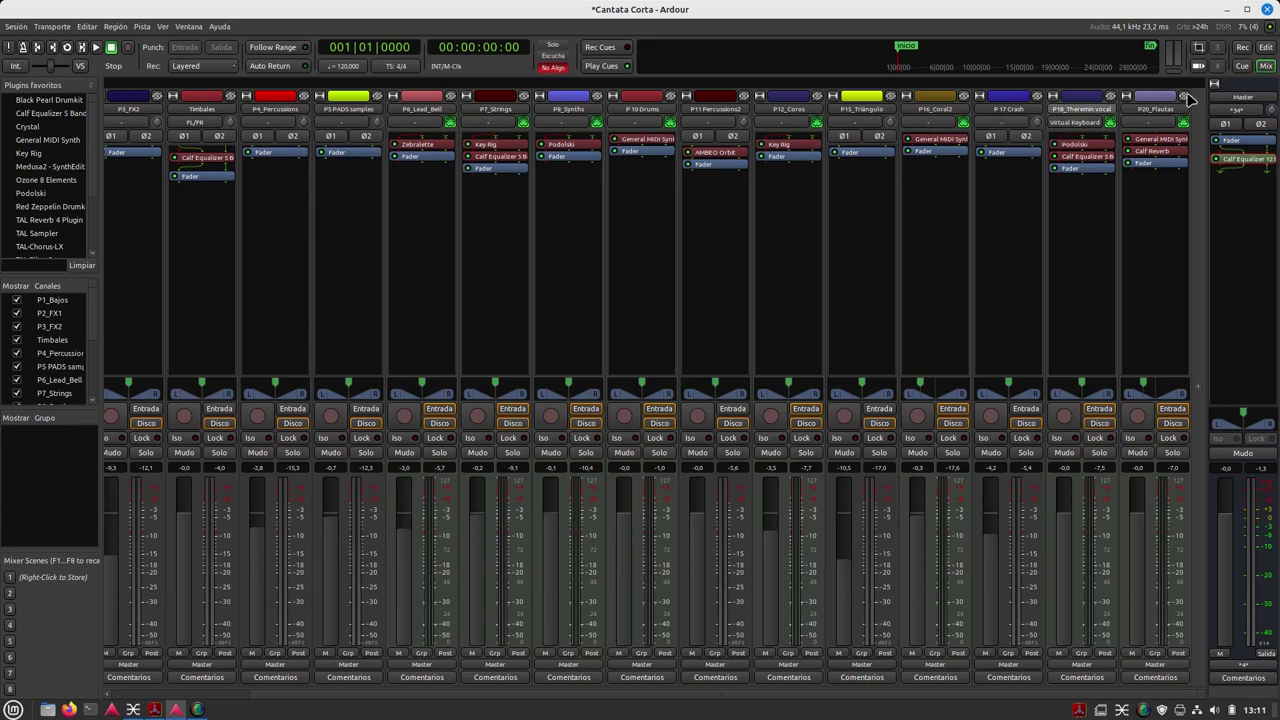
Step: Return to the editor view and increase the height of the P1_Bajos track
{"action": "left_click", "coordinate": [1265, 48]}
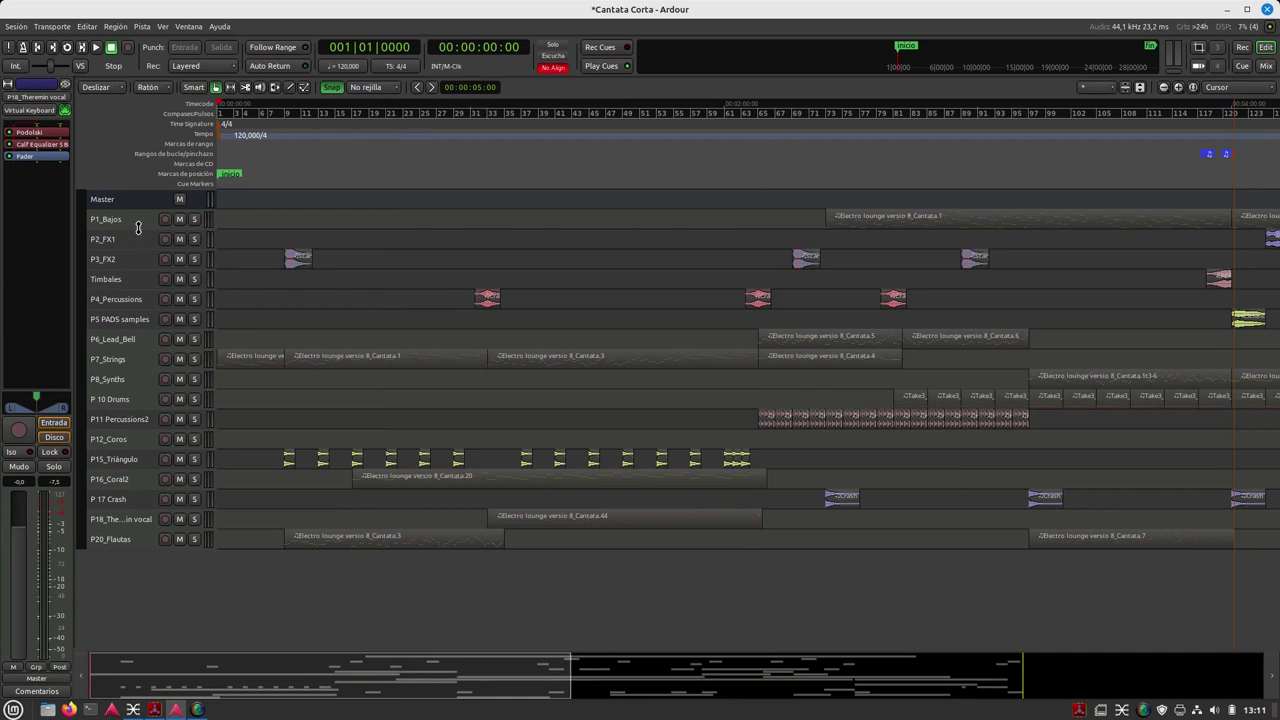
{"action": "left_click_drag", "start_coordinate": [139, 229], "coordinate": [126, 306]}
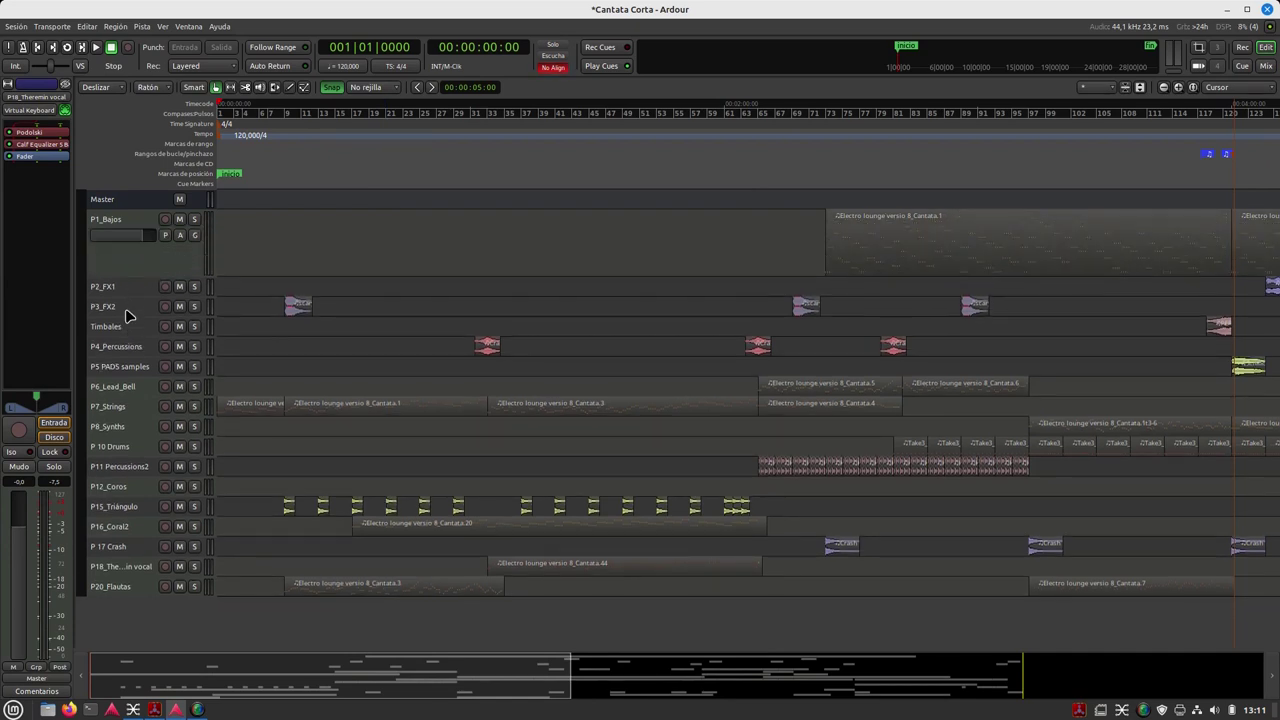
Step: Solo the P1_Bajos track and play it from bar 73, stop playback and return the playhead to the session start
{"action": "left_click", "coordinate": [846, 125]}
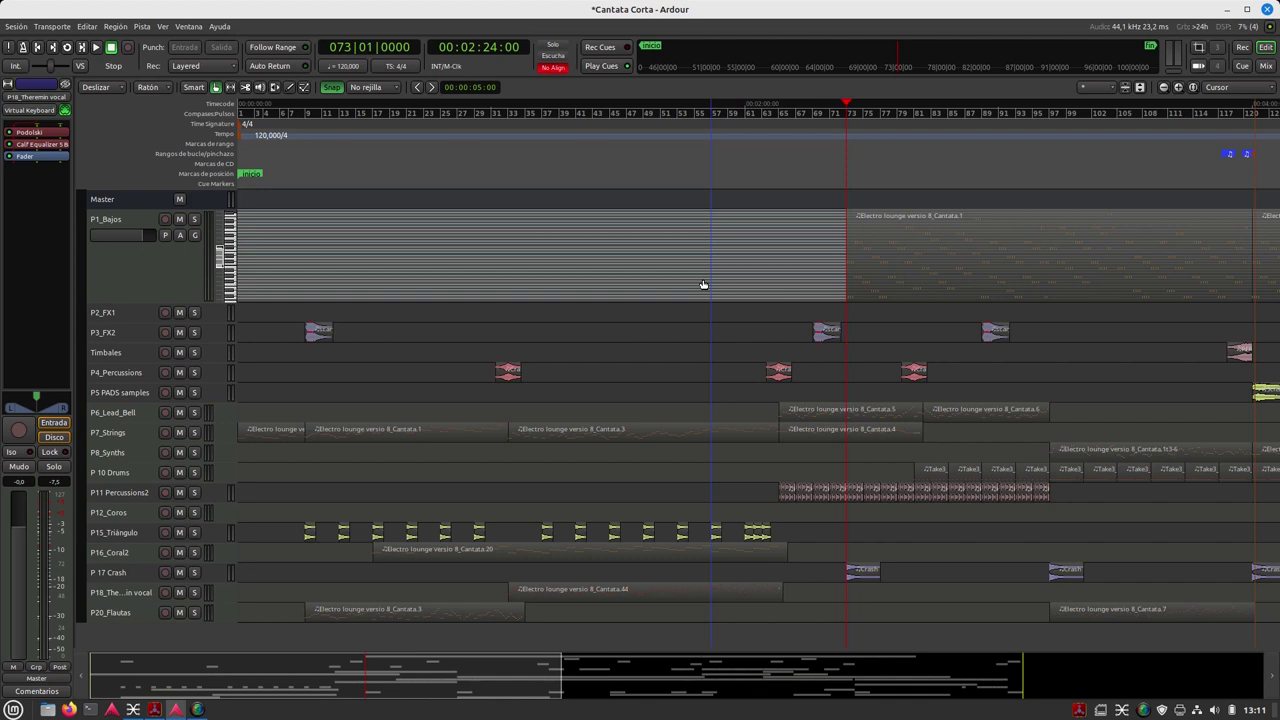
{"action": "left_click", "coordinate": [183, 281]}
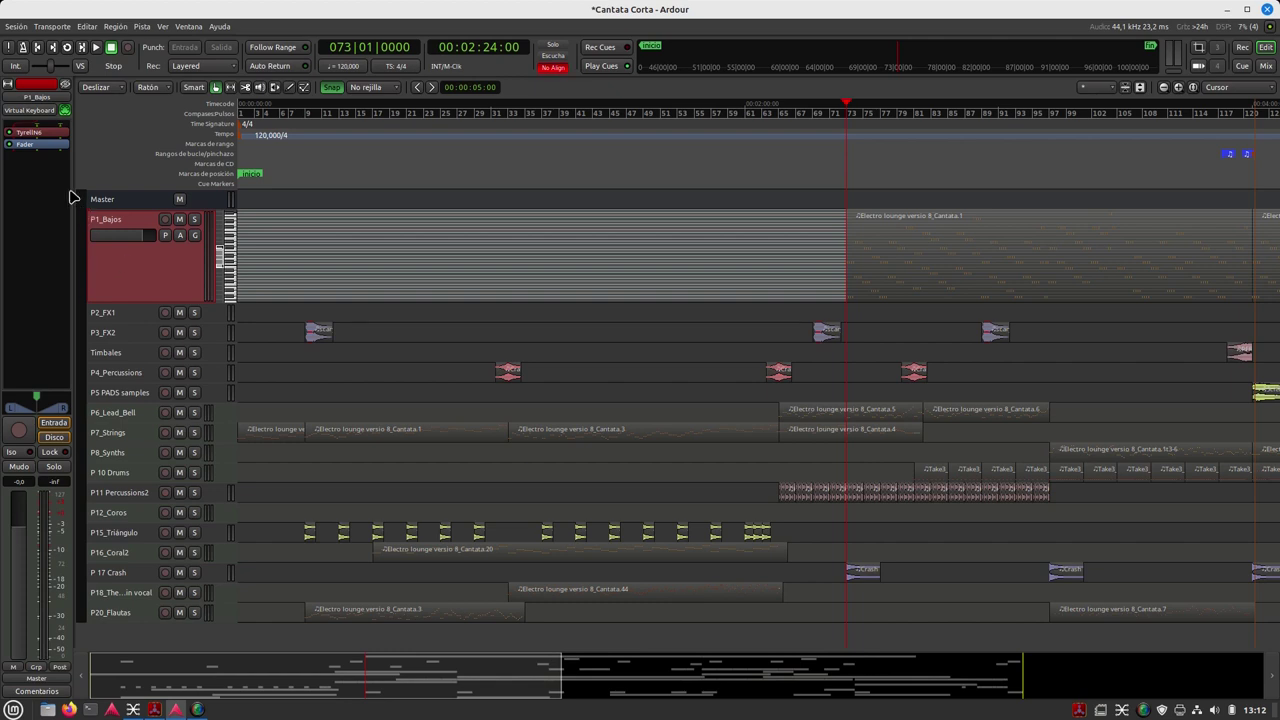
{"action": "left_click", "coordinate": [195, 220]}
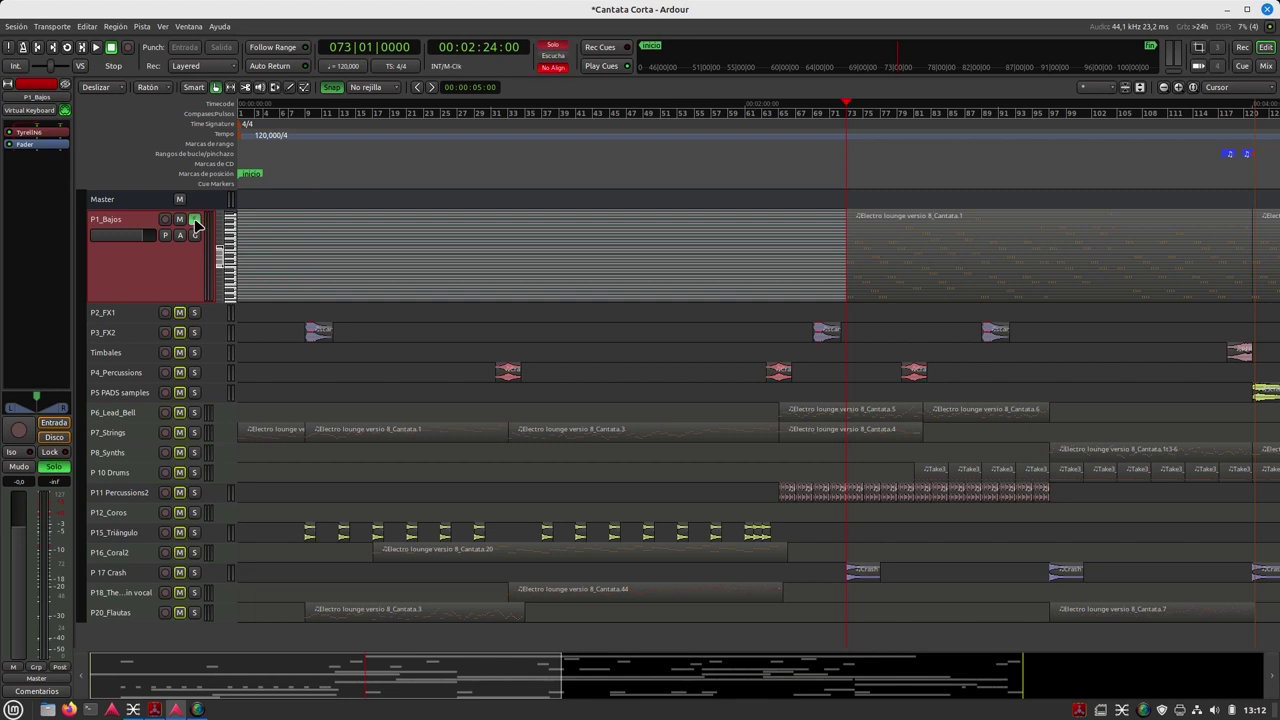
{"action": "left_click", "coordinate": [95, 48]}
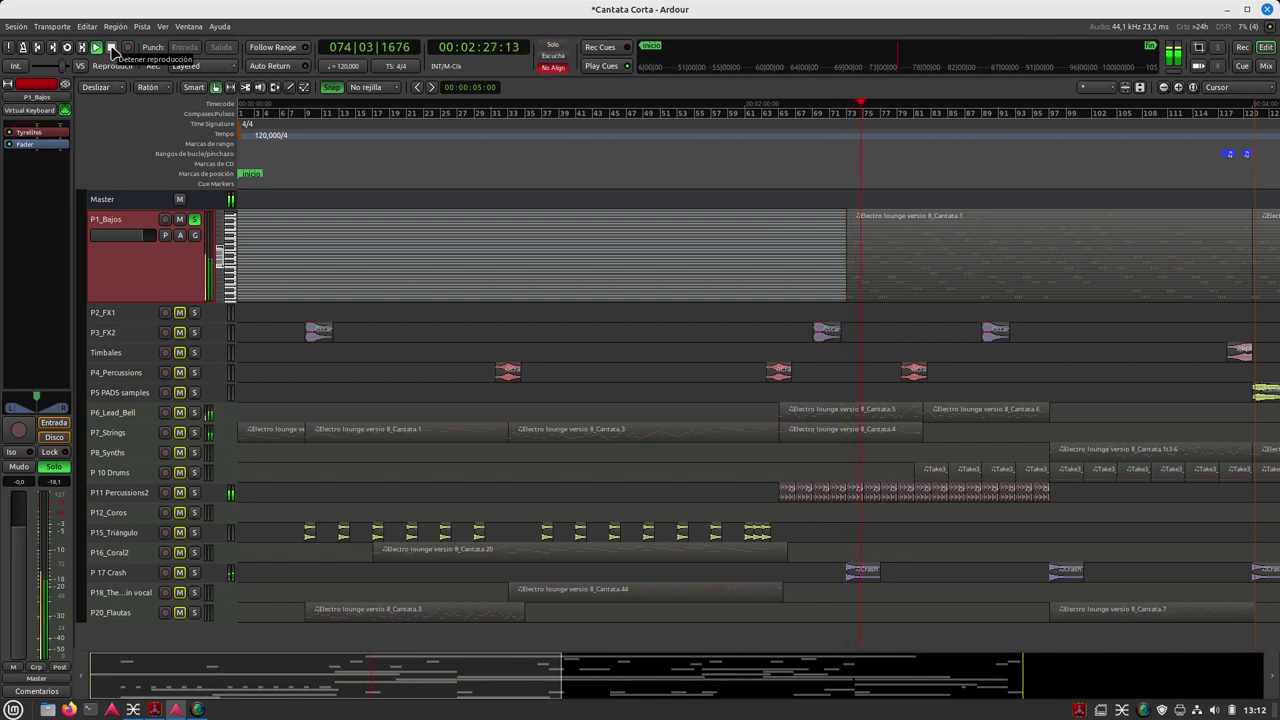
{"action": "left_click", "coordinate": [112, 48]}
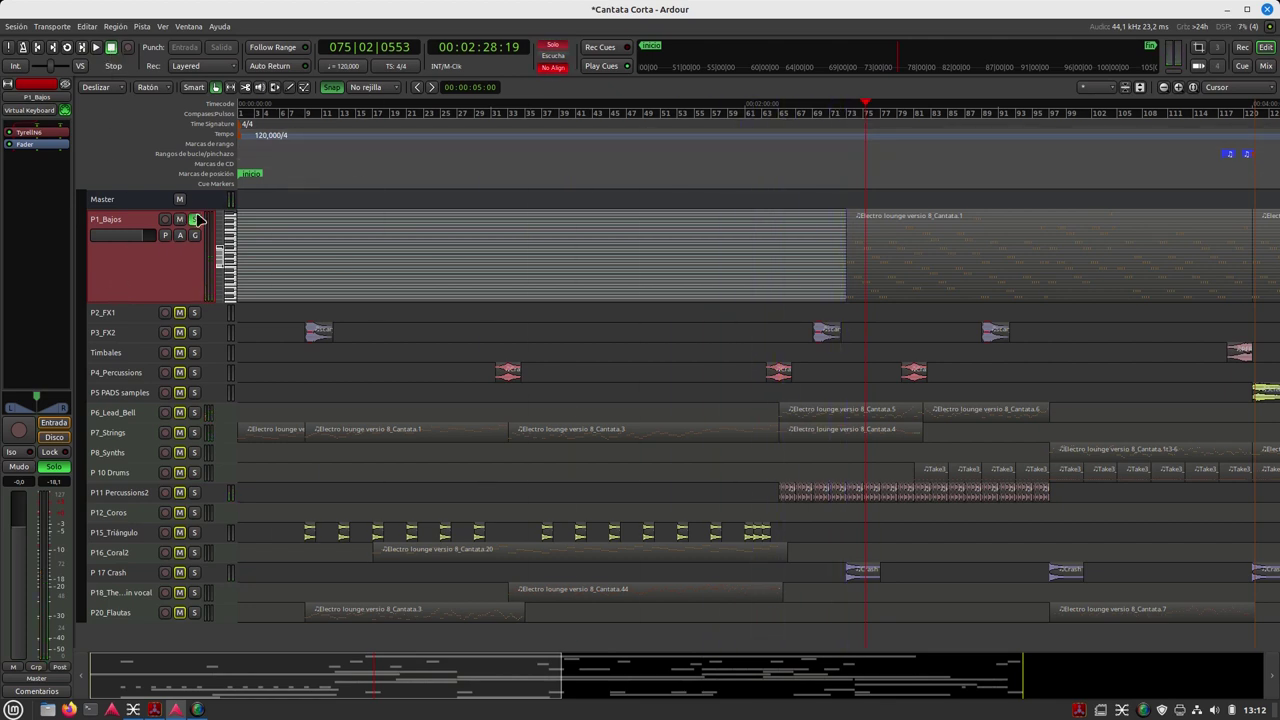
{"action": "key", "text": "Home"}
Step: Collapse the P1_Bajos track to its compact height, and briefly expand the P11 Percussions2 track to view its audio regions
{"action": "left_click_drag", "start_coordinate": [166, 288], "coordinate": [173, 237]}
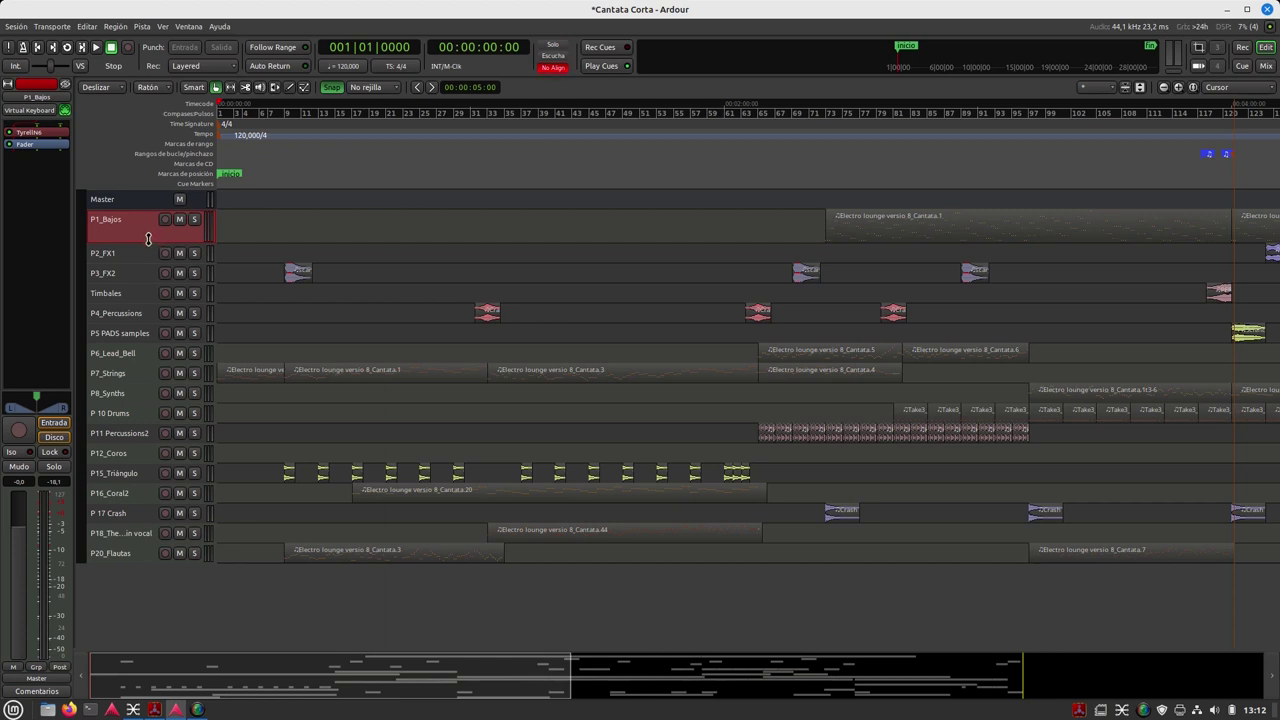
{"action": "left_click_drag", "start_coordinate": [149, 233], "coordinate": [150, 219]}
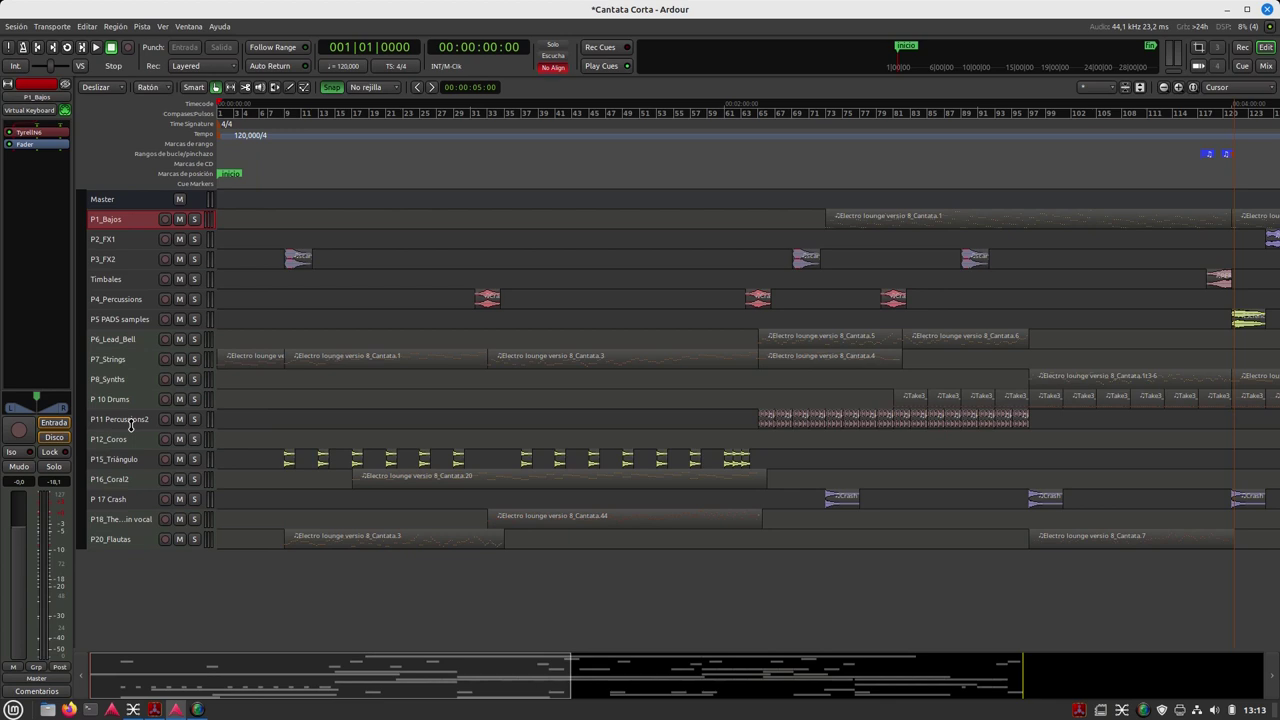
{"action": "left_click_drag", "start_coordinate": [125, 443], "coordinate": [125, 476]}
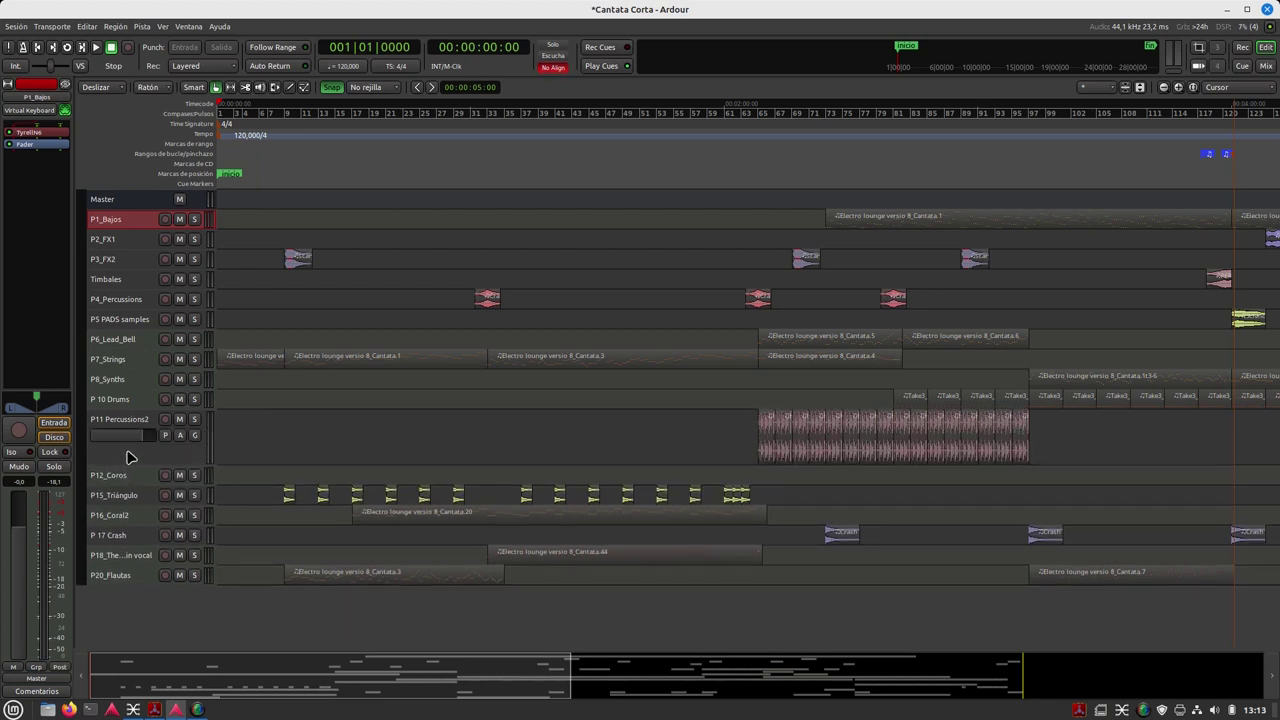
{"action": "left_click_drag", "start_coordinate": [138, 418], "coordinate": [143, 394]}
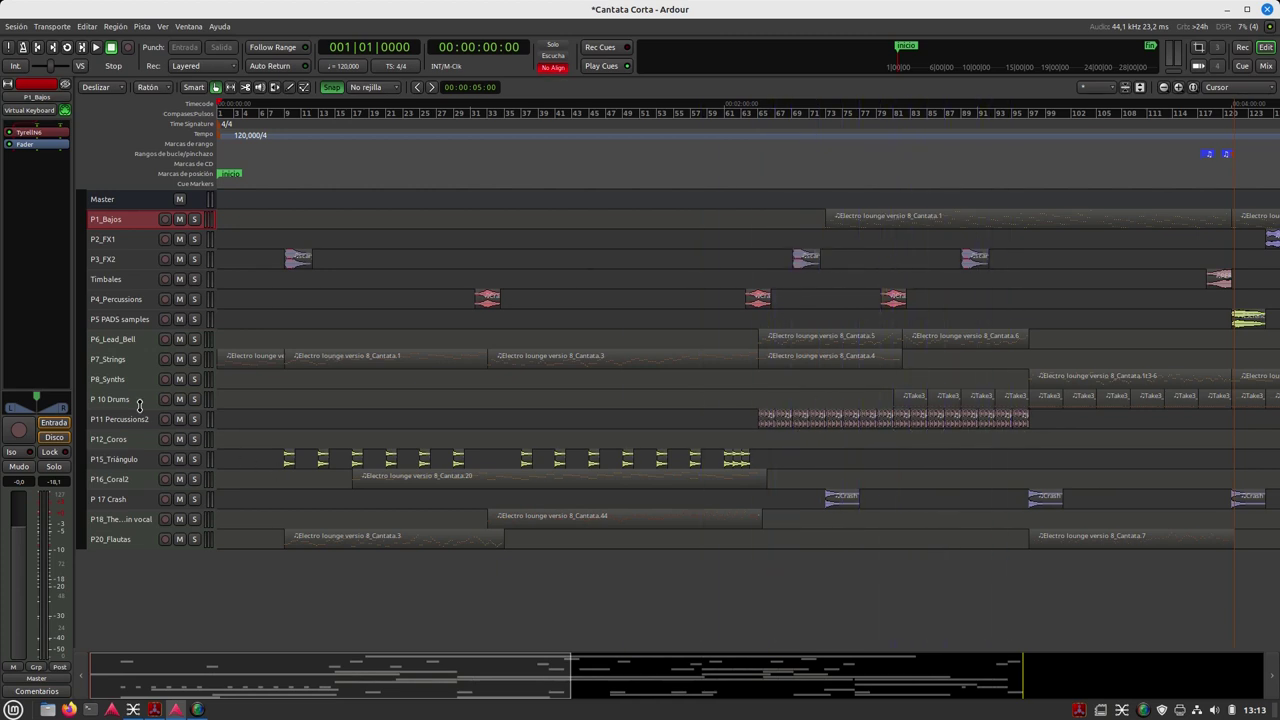
Step: Enlarge the P 10 Drums track, open its patch selector and look through the bank list, keeping Patch Bank 128
{"action": "left_click_drag", "start_coordinate": [139, 404], "coordinate": [134, 523]}
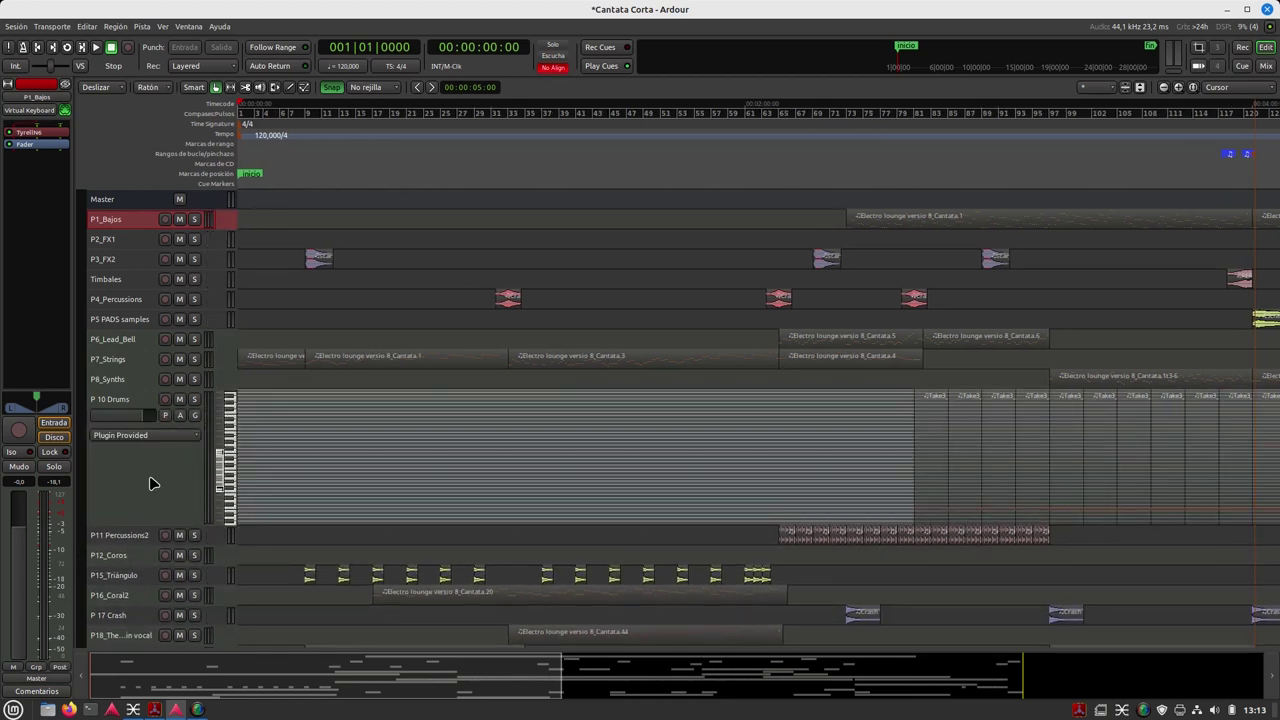
{"action": "right_click", "coordinate": [152, 484]}
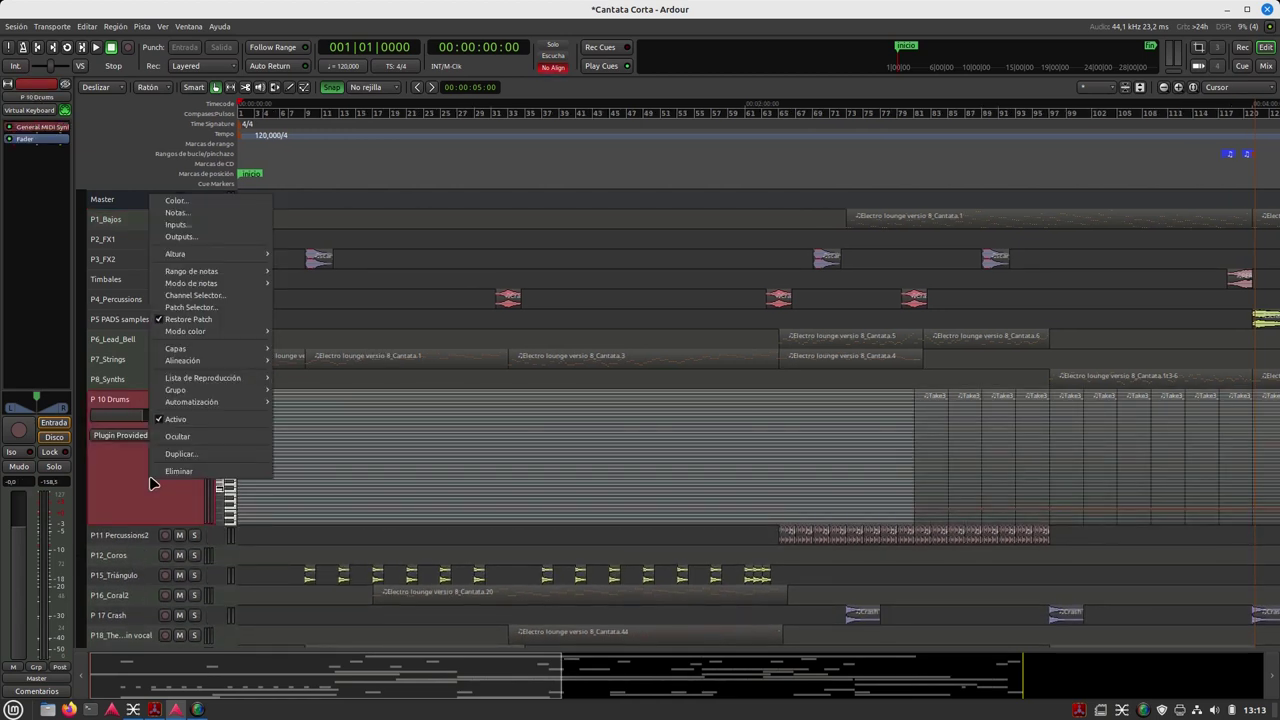
{"action": "left_click", "coordinate": [203, 309]}
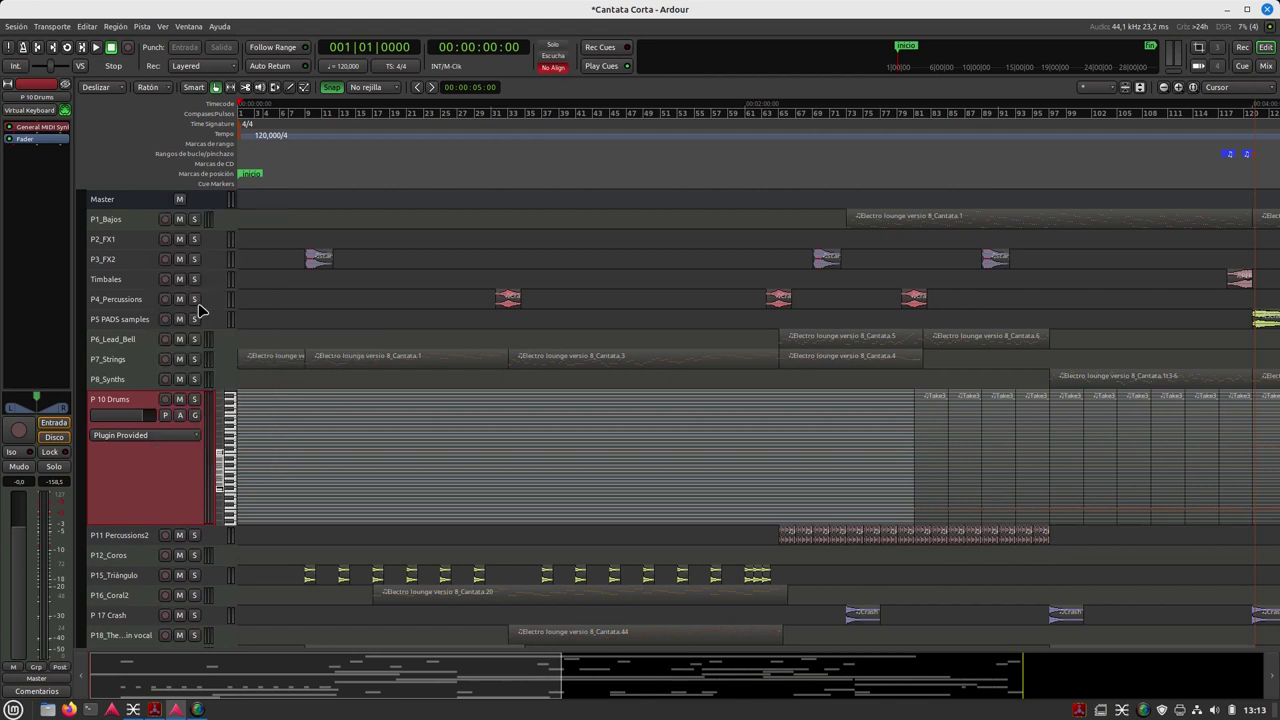
{"action": "left_click_drag", "start_coordinate": [198, 148], "coordinate": [462, 226]}
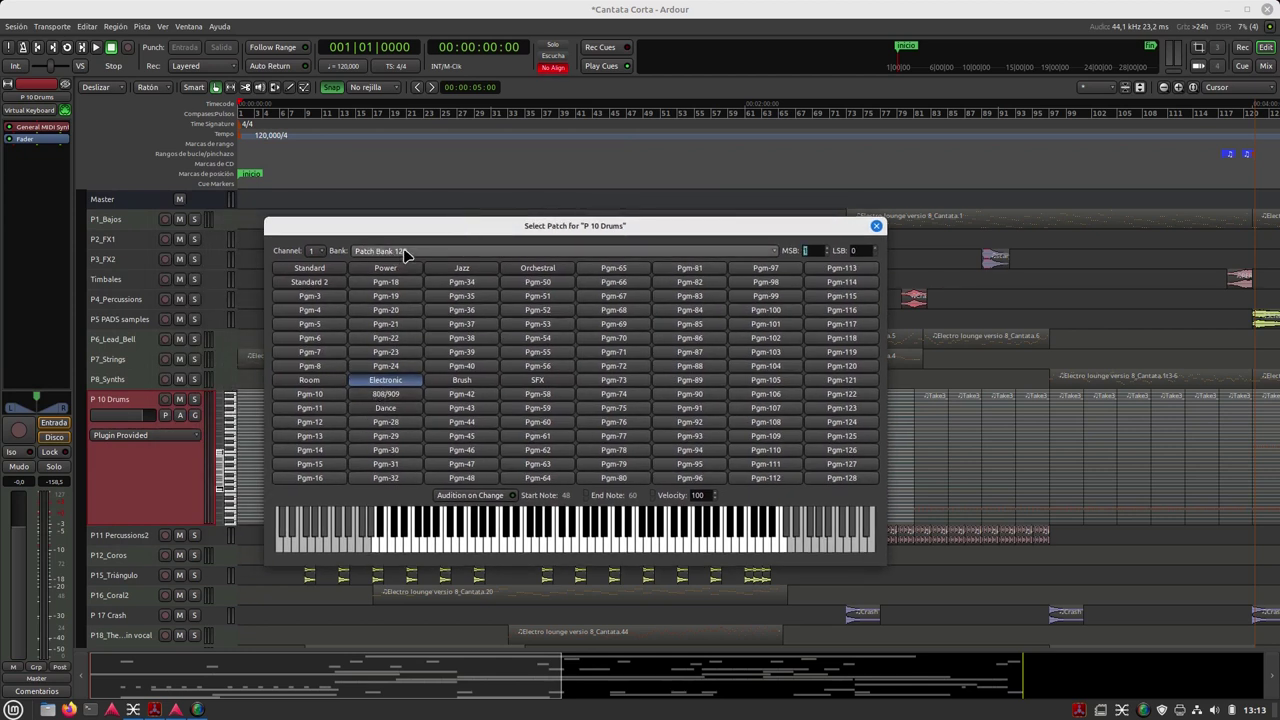
{"action": "left_click", "coordinate": [776, 251]}
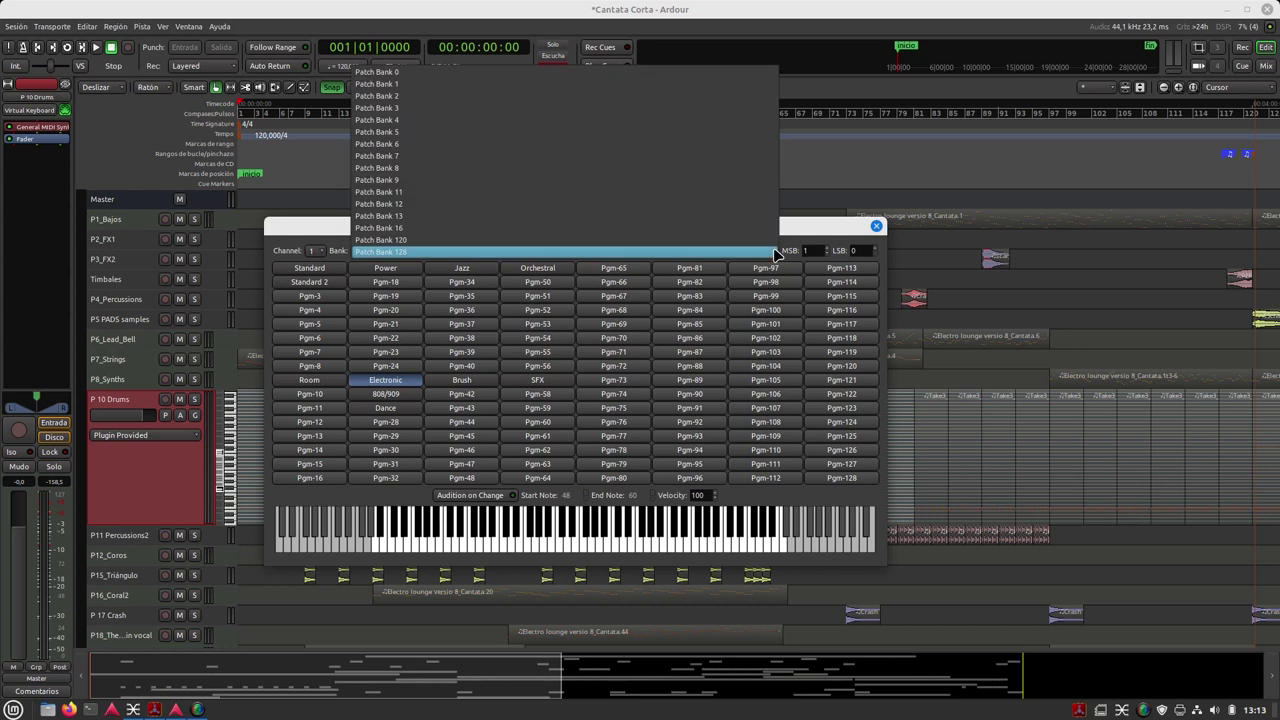
{"action": "left_click", "coordinate": [776, 252]}
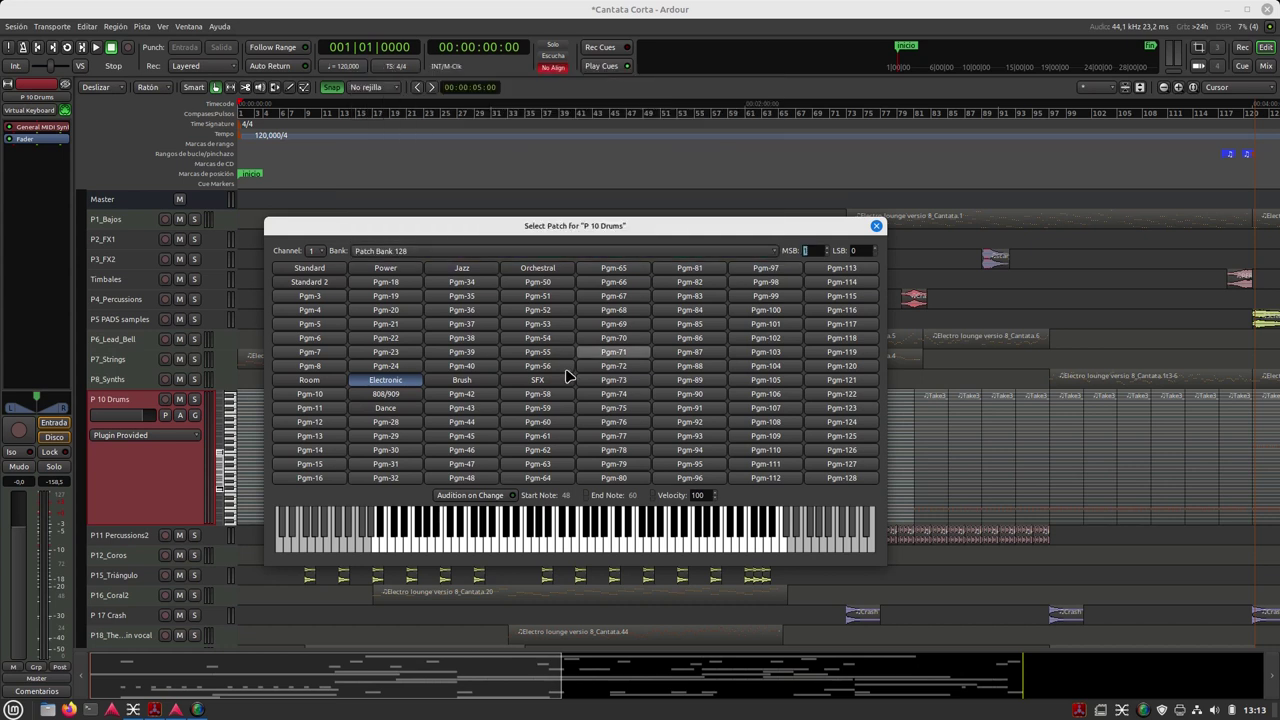
Step: Audition several notes of the Electronic patch on the P 10 Drums patch selector's keyboard, and close the selector
{"action": "left_click", "coordinate": [386, 383]}
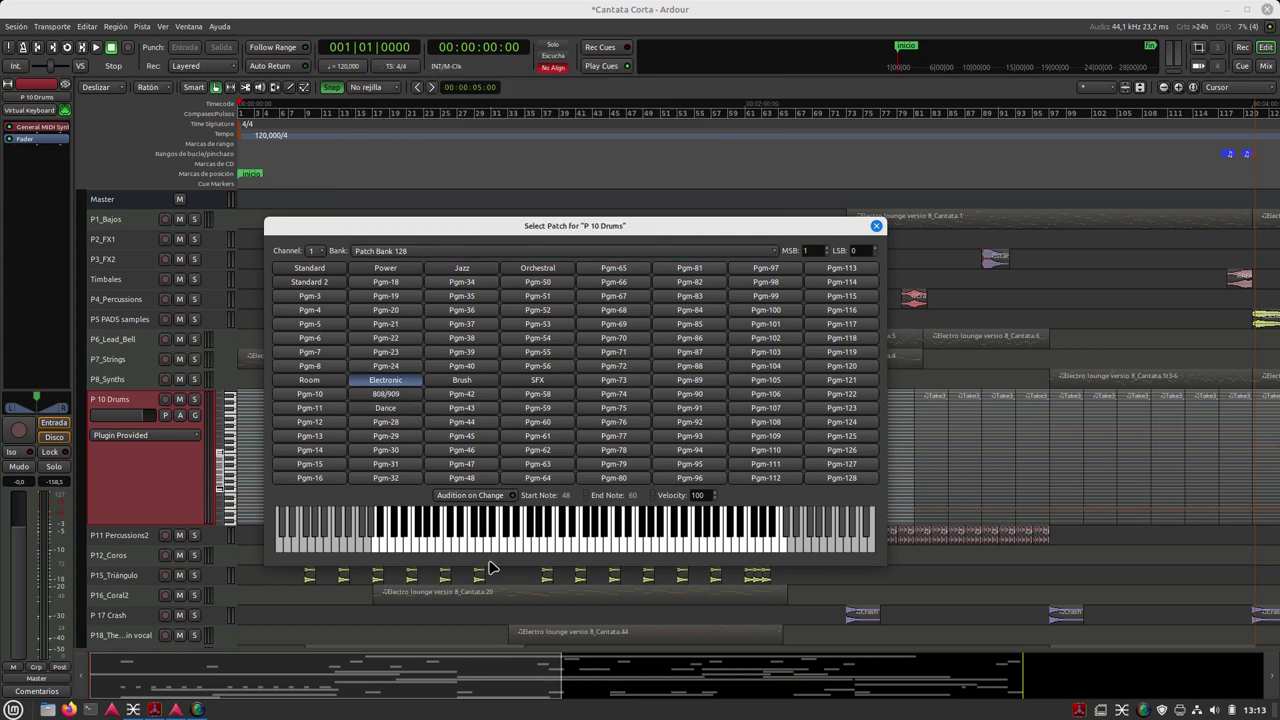
{"action": "left_click", "coordinate": [414, 546]}
{"action": "left_click", "coordinate": [413, 546]}
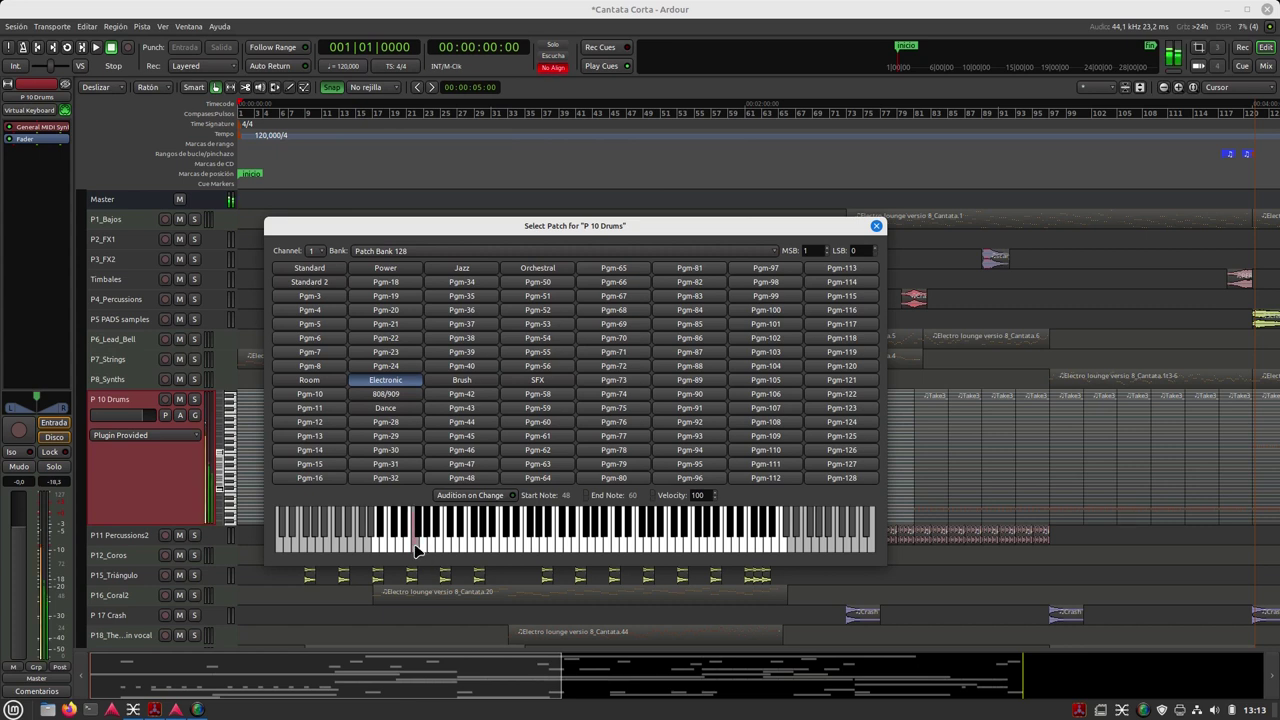
{"action": "left_click", "coordinate": [408, 546]}
{"action": "left_click", "coordinate": [400, 546]}
{"action": "left_click", "coordinate": [391, 546]}
{"action": "left_click", "coordinate": [387, 548]}
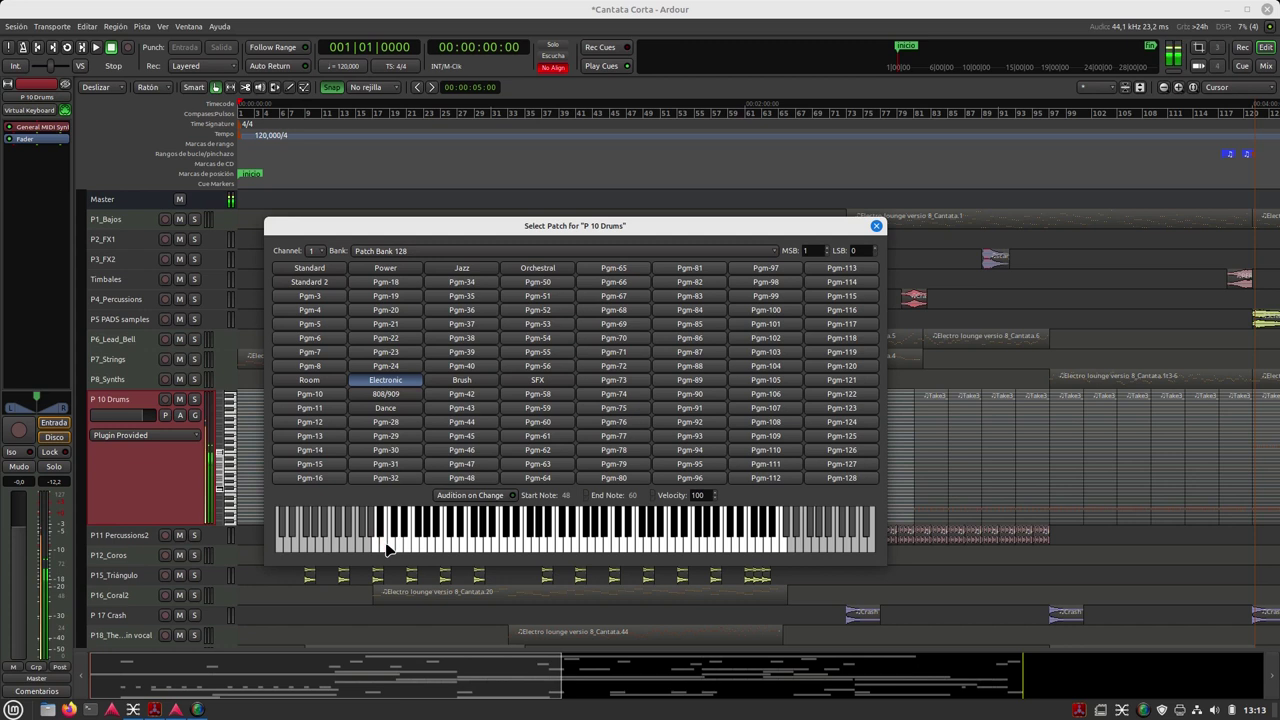
{"action": "left_click", "coordinate": [380, 548]}
{"action": "left_click", "coordinate": [388, 547]}
{"action": "left_click", "coordinate": [447, 548]}
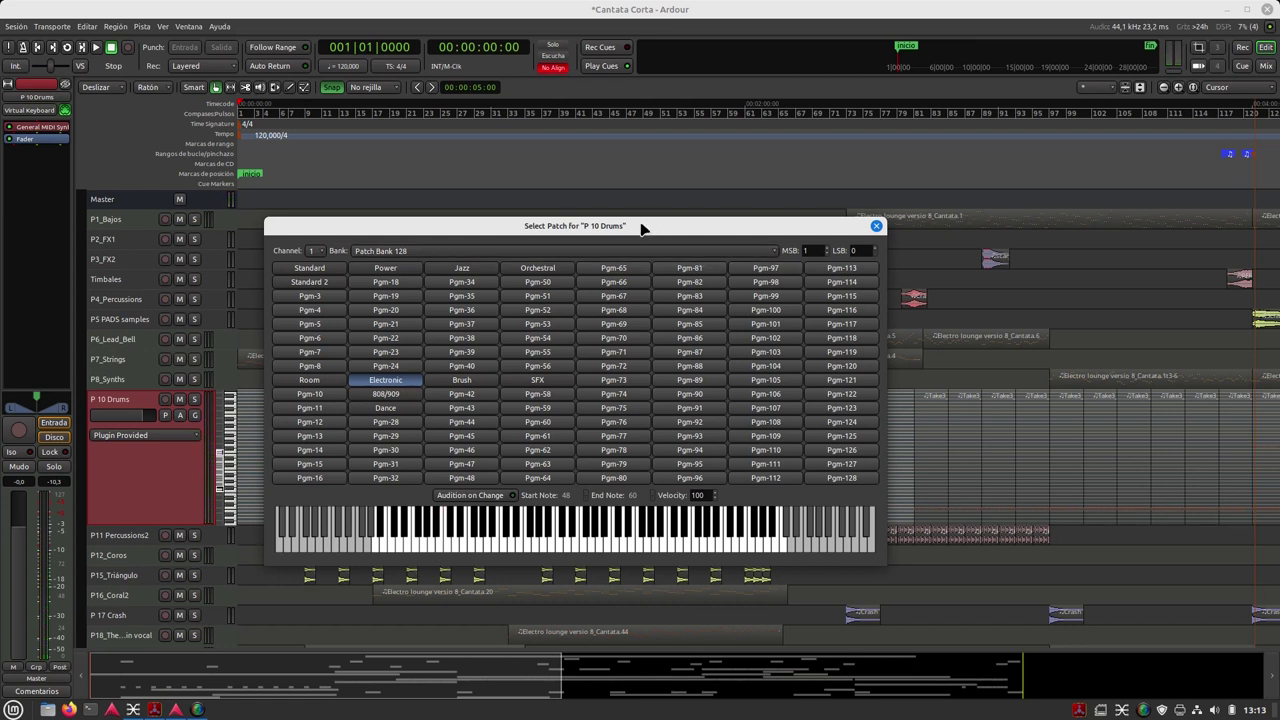
{"action": "left_click_drag", "start_coordinate": [641, 224], "coordinate": [499, 315]}
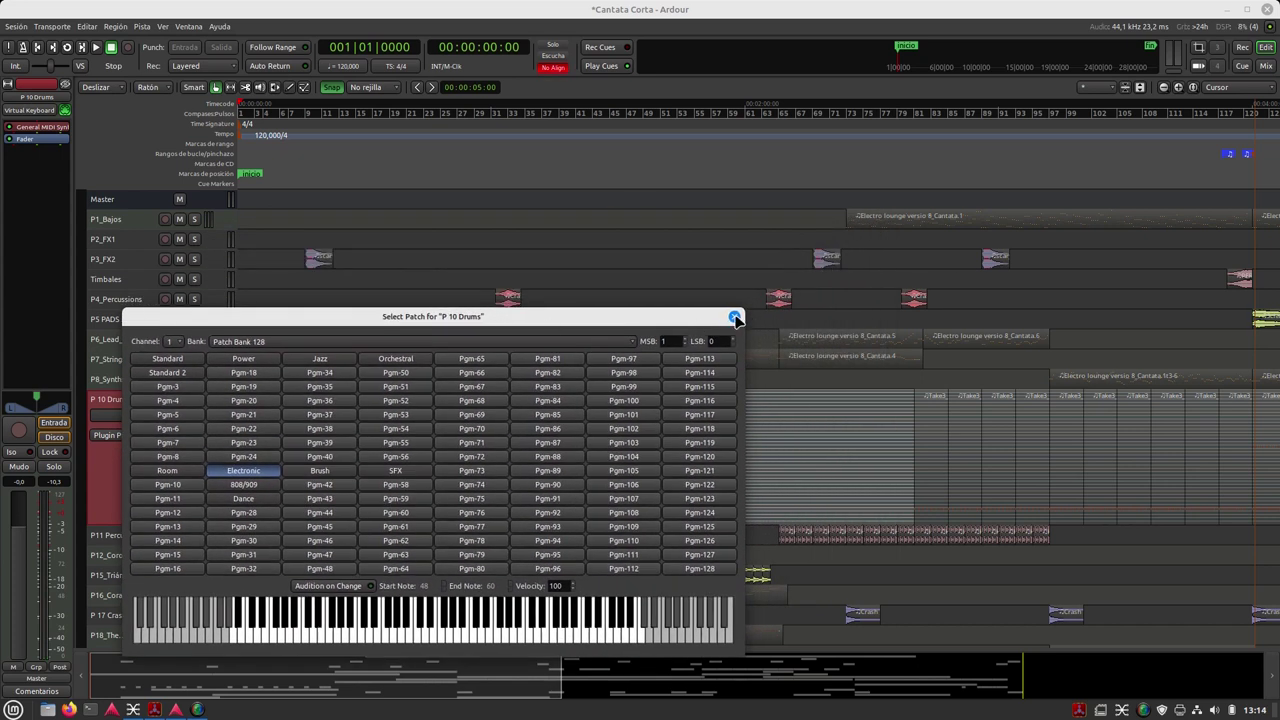
{"action": "left_click", "coordinate": [735, 317]}
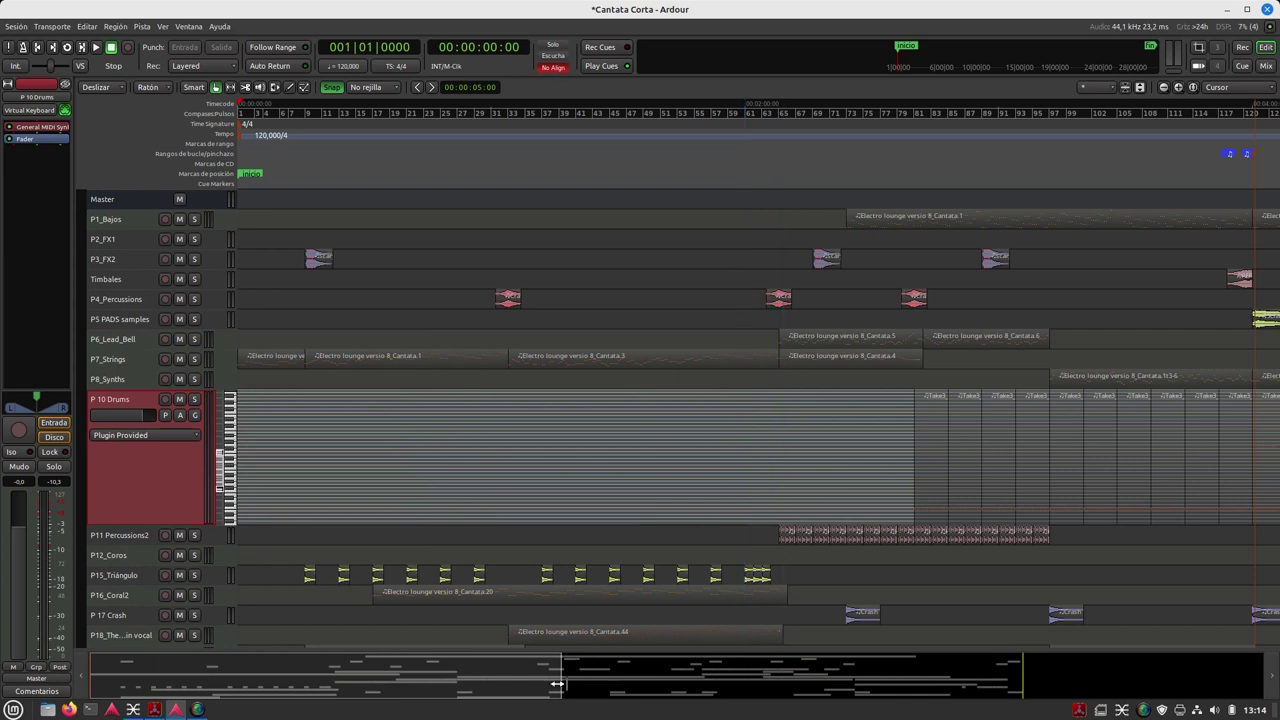
Step: Play the P 10 Drums track soloed from bar 161, stop playback and remove the solo
{"action": "scroll", "coordinate": [521, 677], "scroll_direction": "down", "scroll_amount": 10}
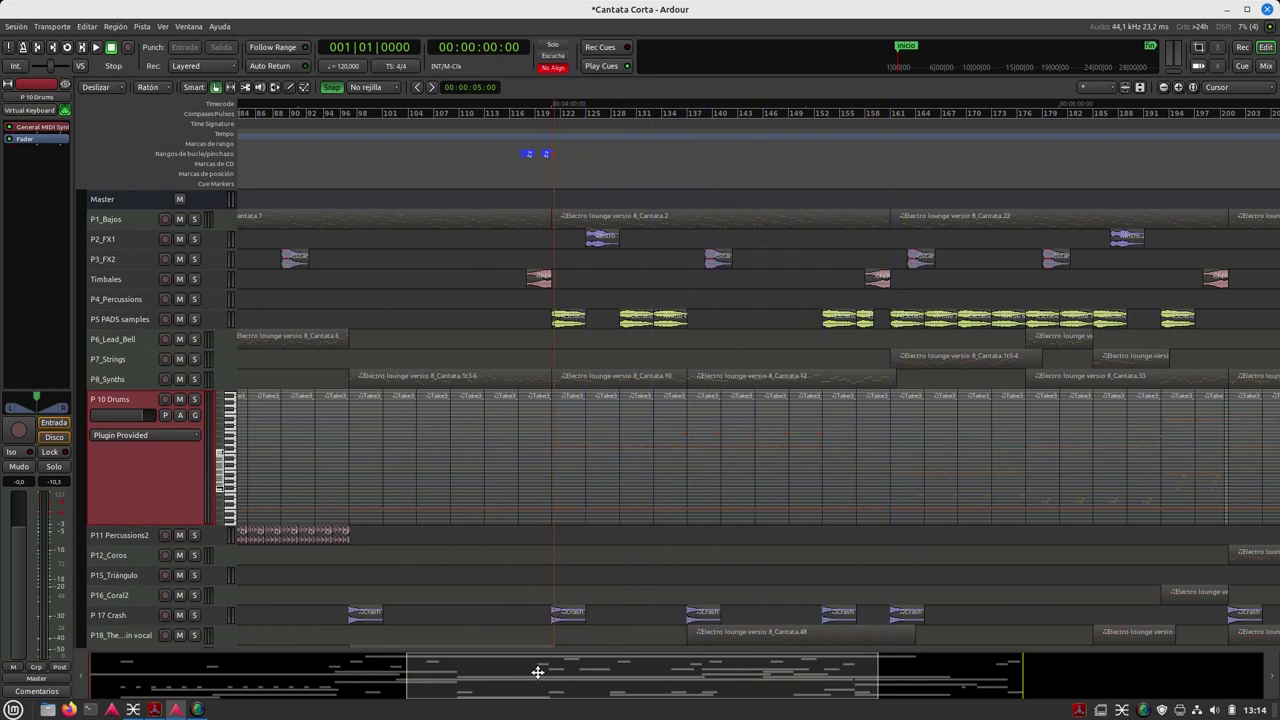
{"action": "left_click_drag", "start_coordinate": [464, 681], "coordinate": [712, 679]}
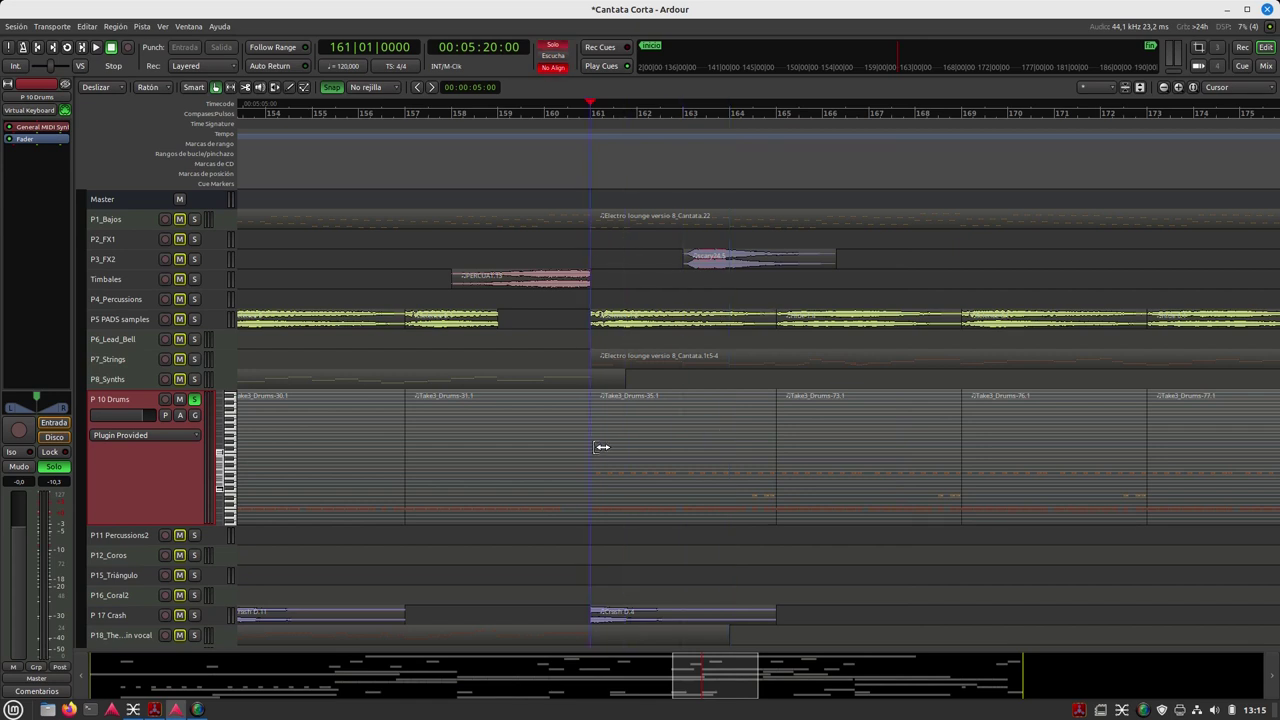
{"action": "left_click", "coordinate": [743, 456]}
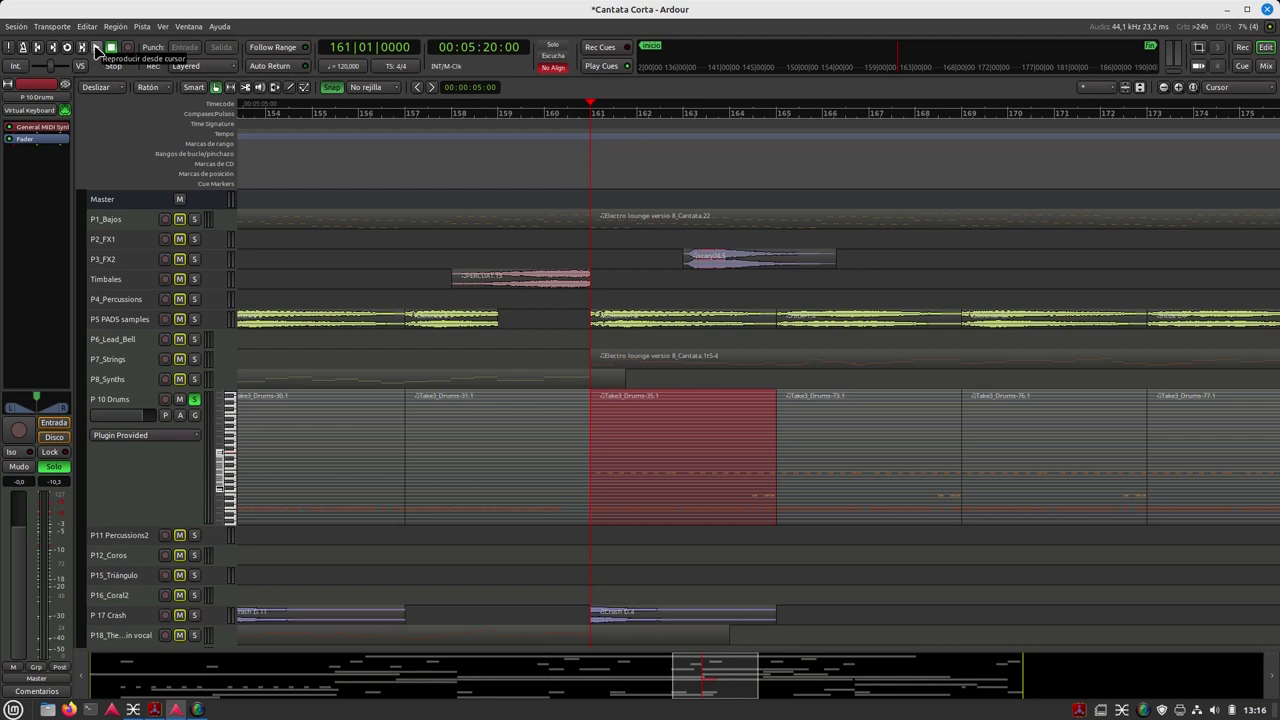
{"action": "left_click", "coordinate": [97, 50]}
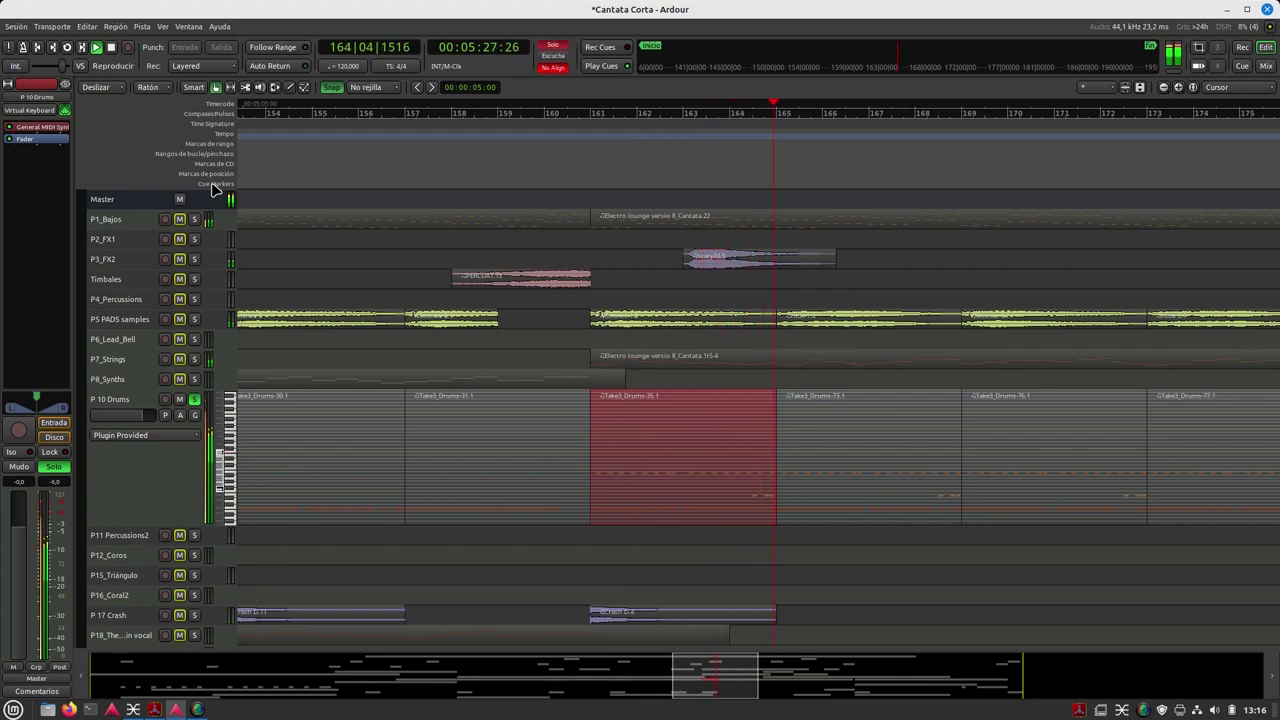
{"action": "left_click", "coordinate": [111, 47]}
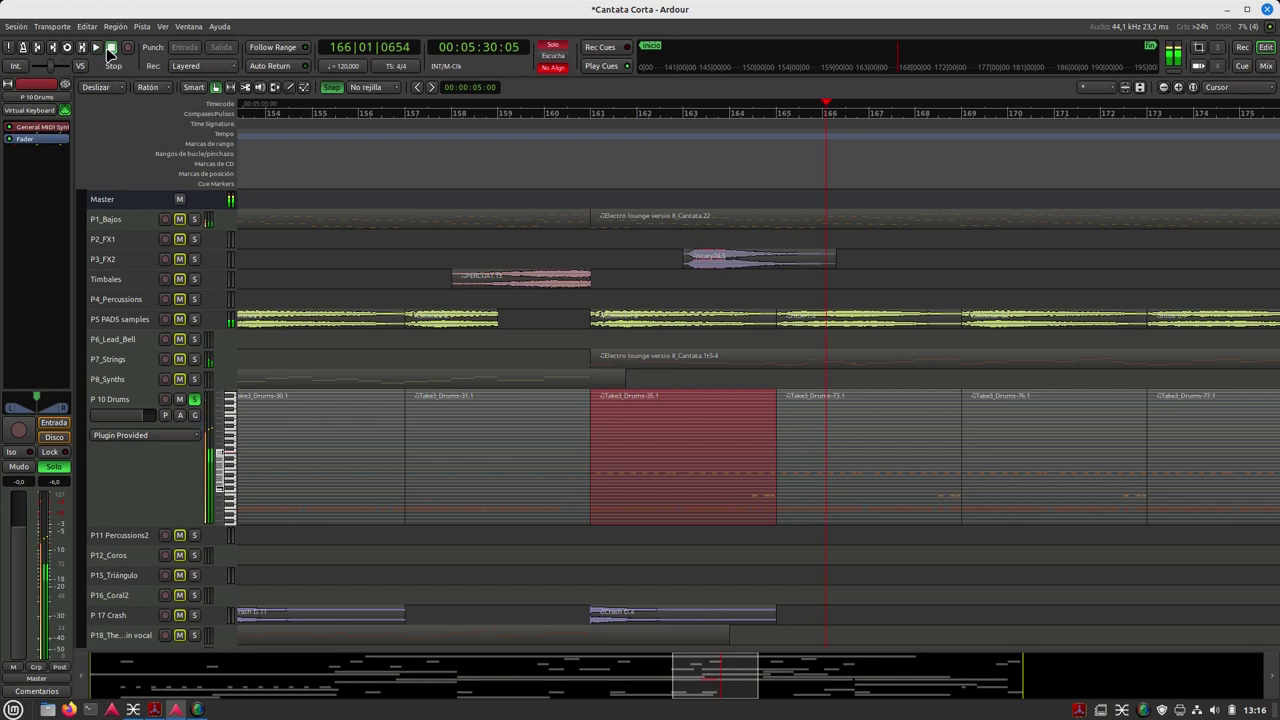
{"action": "left_click", "coordinate": [195, 401]}
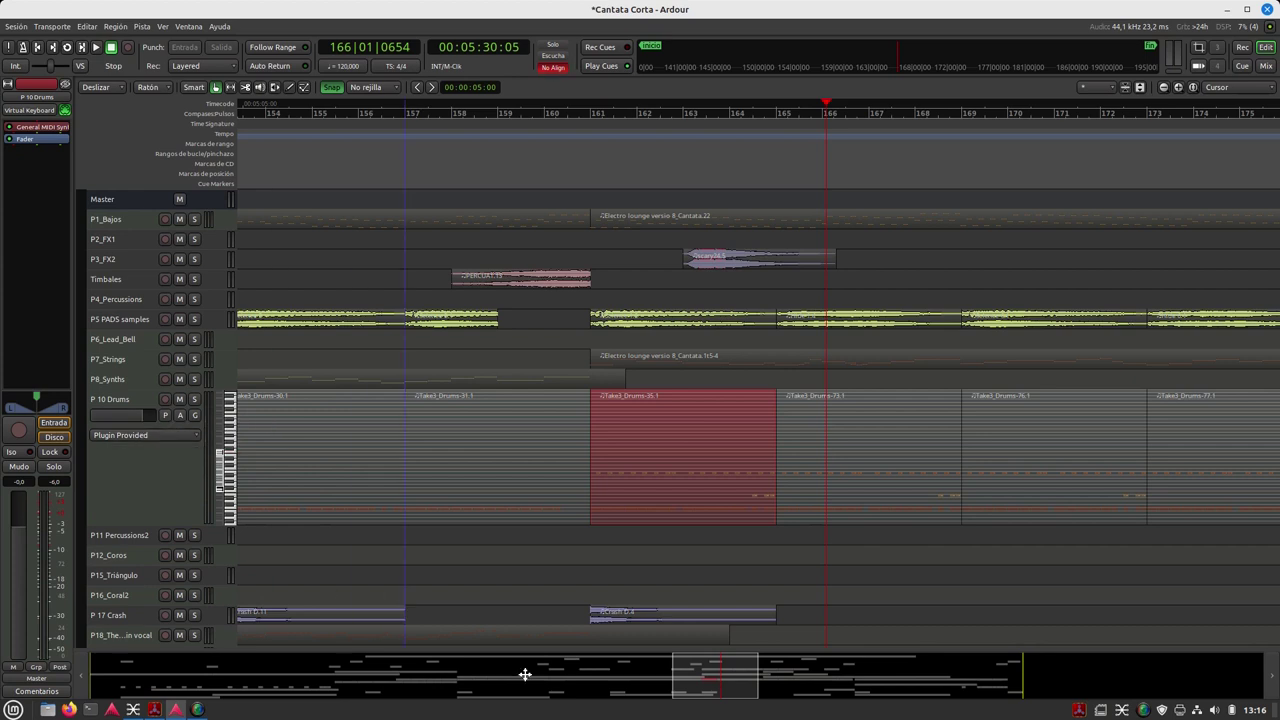
Step: Collapse the P 10 Drums track to its compact height and enlarge the P16_Coral2 track
{"action": "left_click_drag", "start_coordinate": [704, 688], "coordinate": [114, 682]}
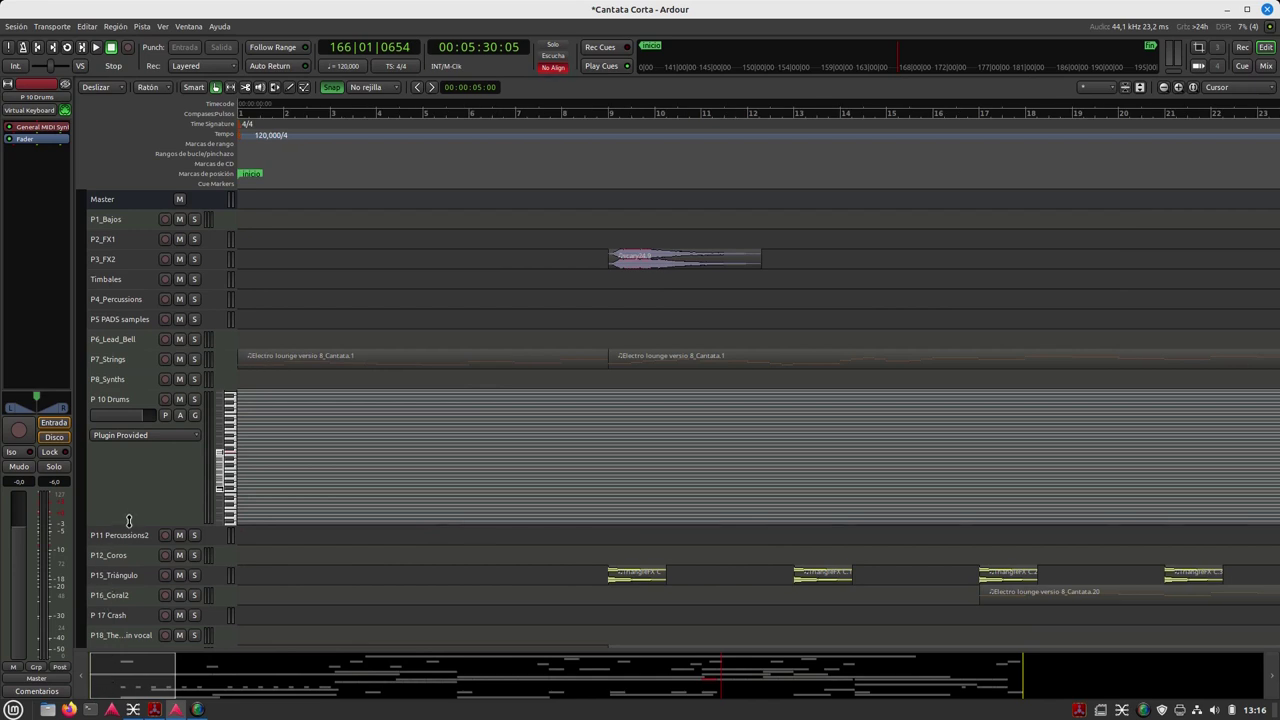
{"action": "left_click_drag", "start_coordinate": [128, 516], "coordinate": [158, 384]}
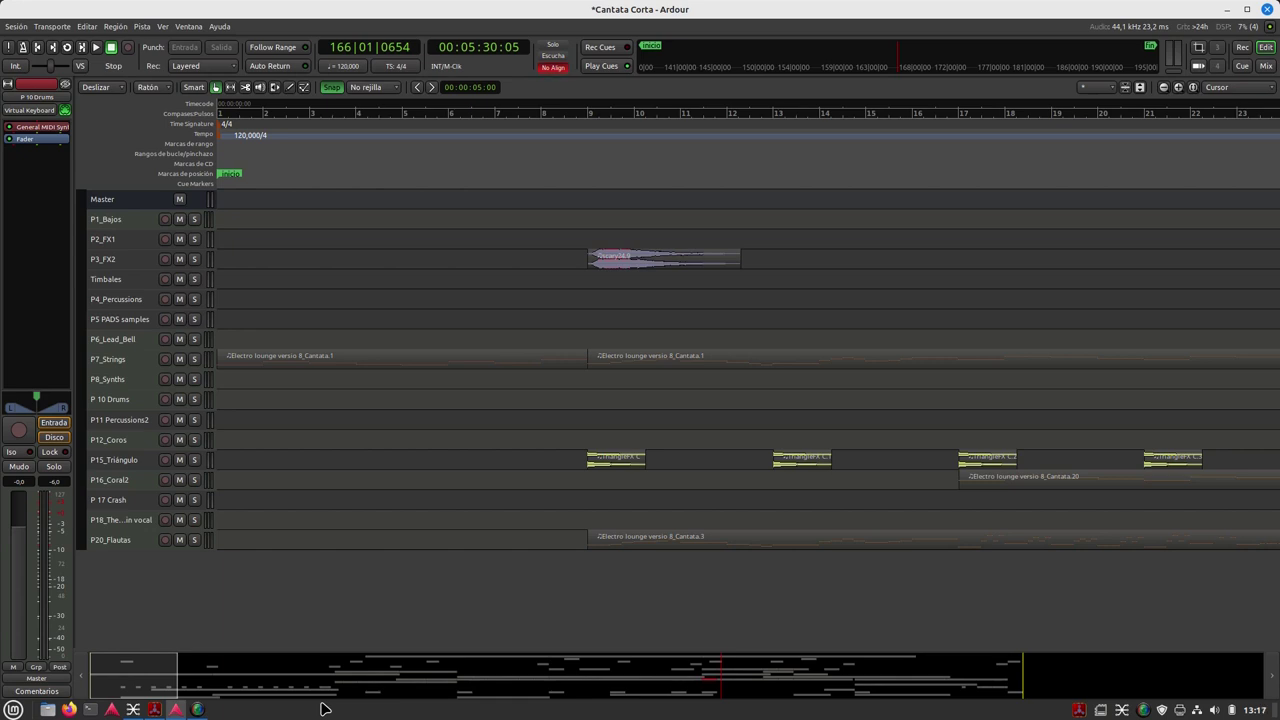
{"action": "left_click_drag", "start_coordinate": [155, 679], "coordinate": [203, 677]}
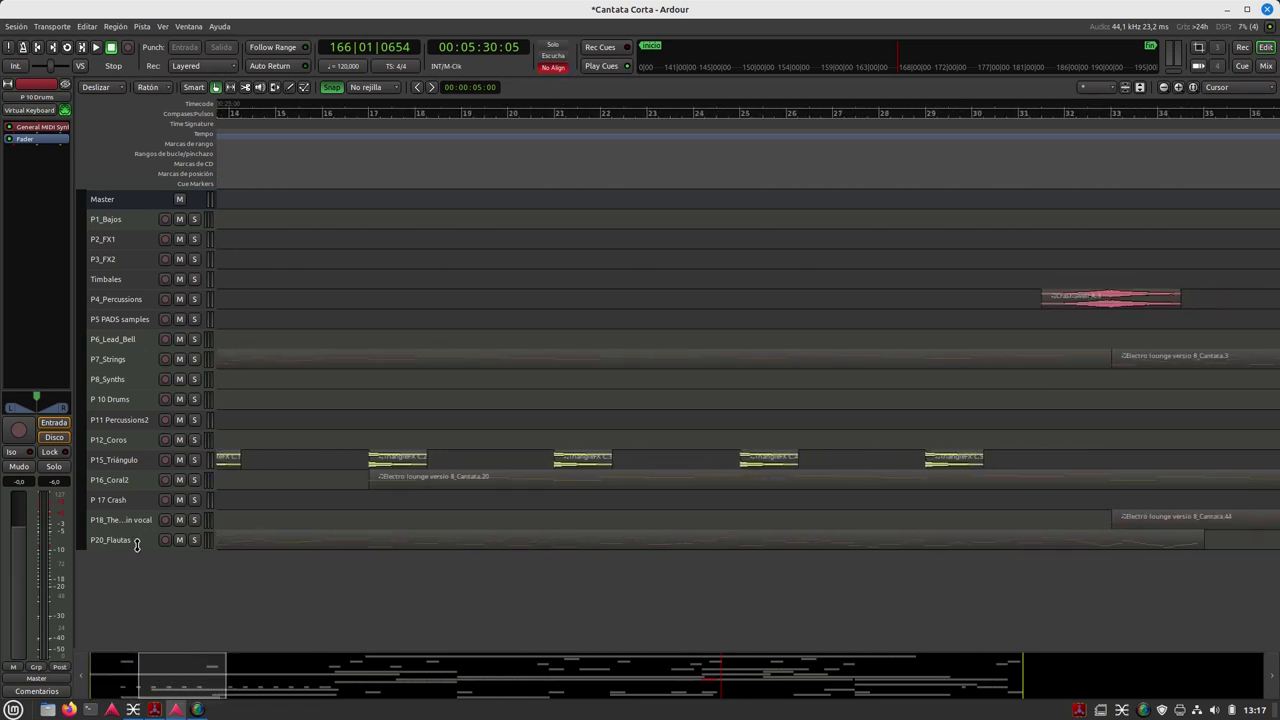
{"action": "left_click_drag", "start_coordinate": [145, 490], "coordinate": [142, 548]}
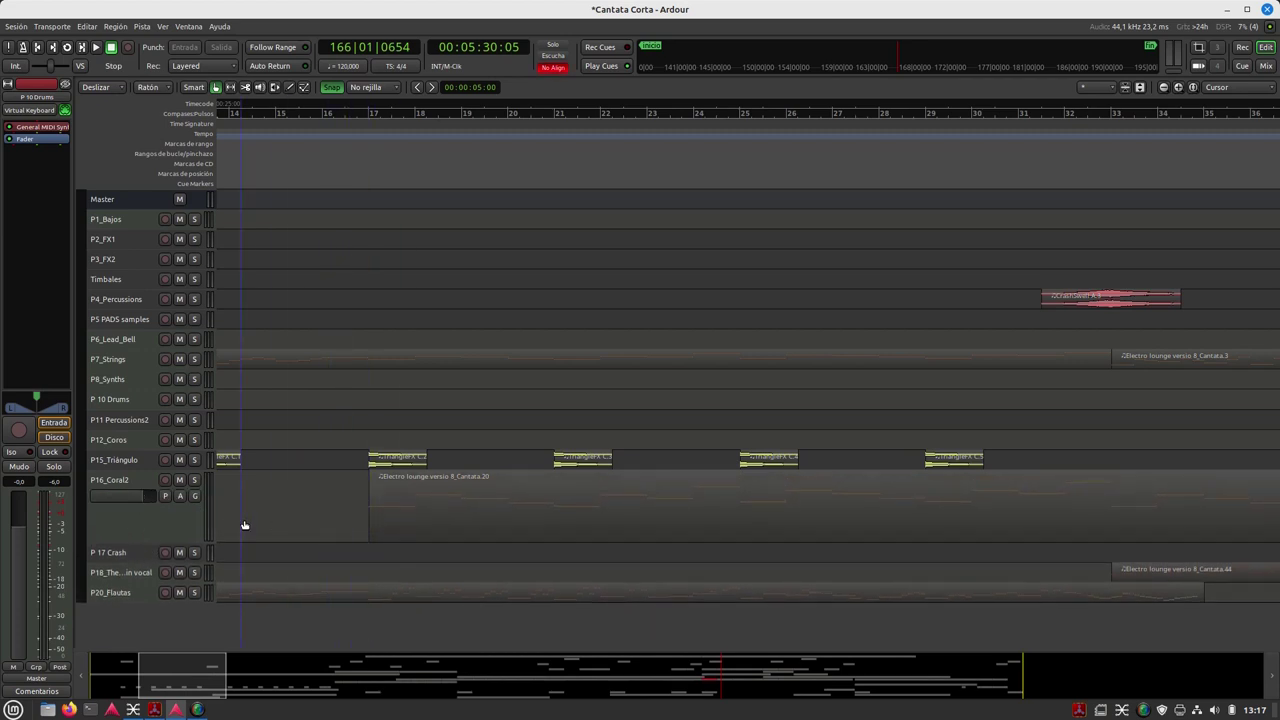
Step: Audition several notes of the Concert Choir patch in the P16_Coral2 patch selector, close it and collapse the track to its compact height
{"action": "left_click", "coordinate": [158, 525]}
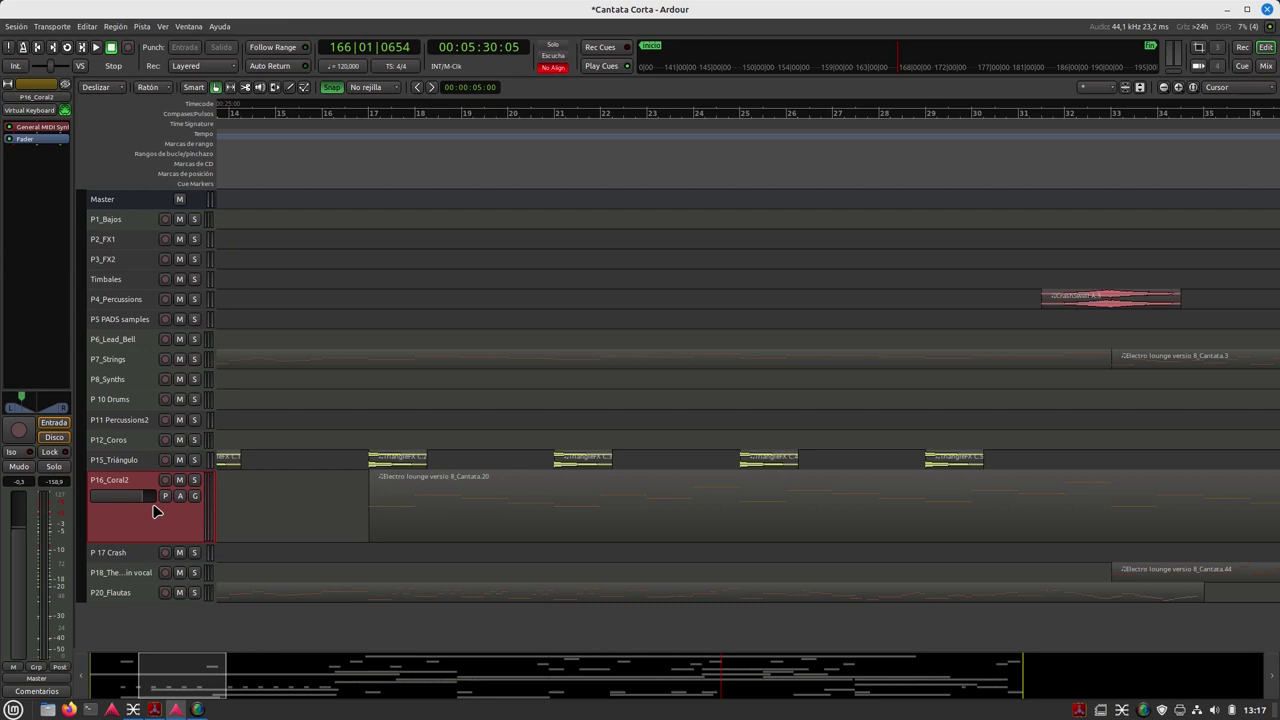
{"action": "right_click", "coordinate": [157, 524]}
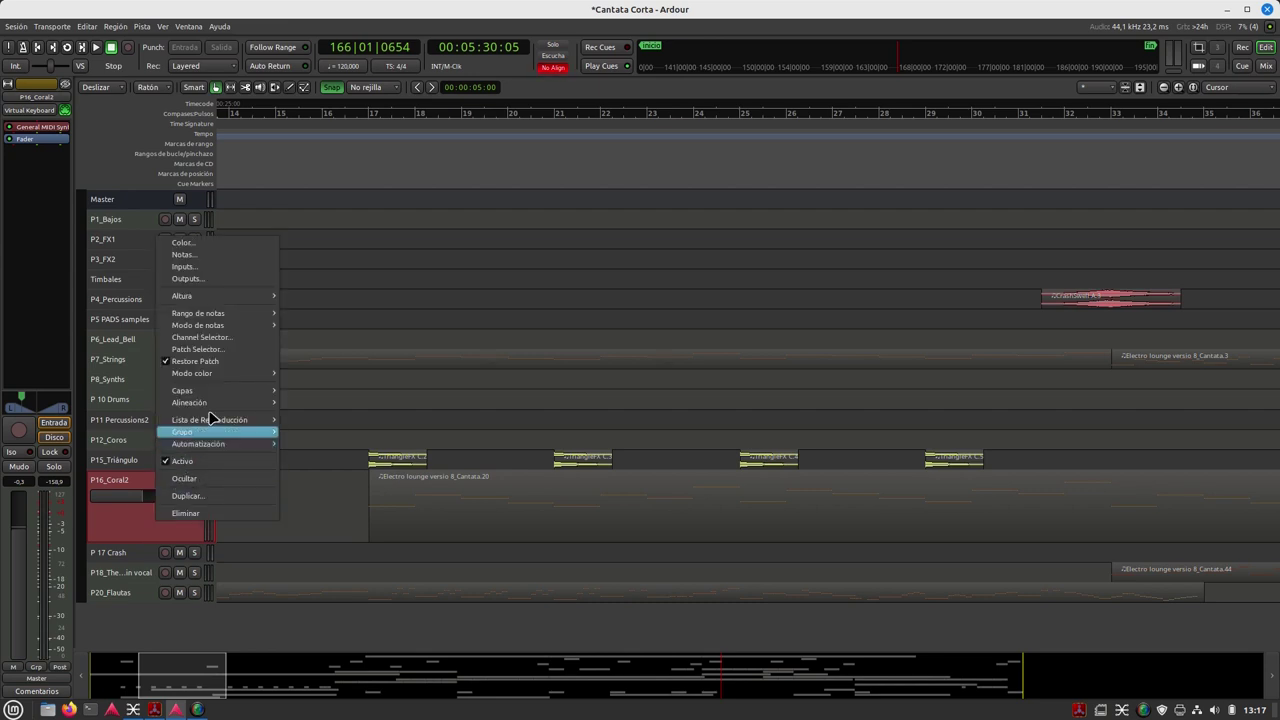
{"action": "left_click", "coordinate": [214, 352]}
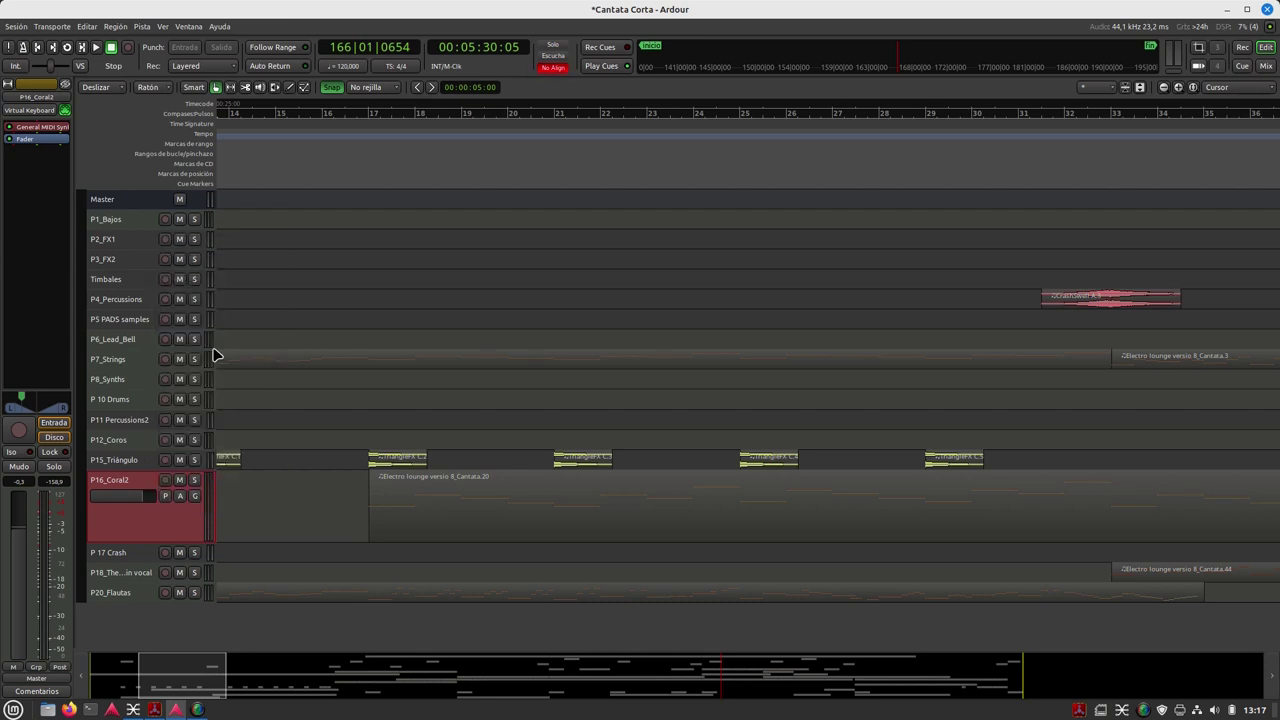
{"action": "left_click_drag", "start_coordinate": [405, 184], "coordinate": [509, 150]}
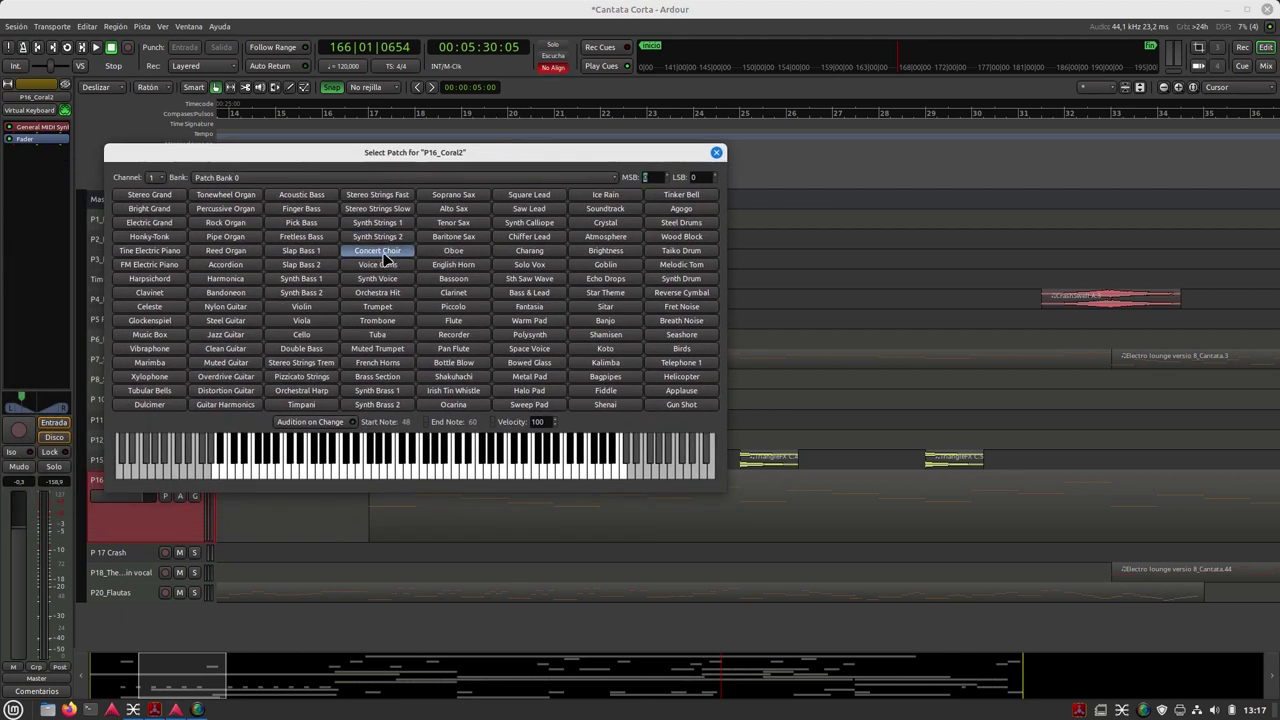
{"action": "left_click", "coordinate": [398, 470]}
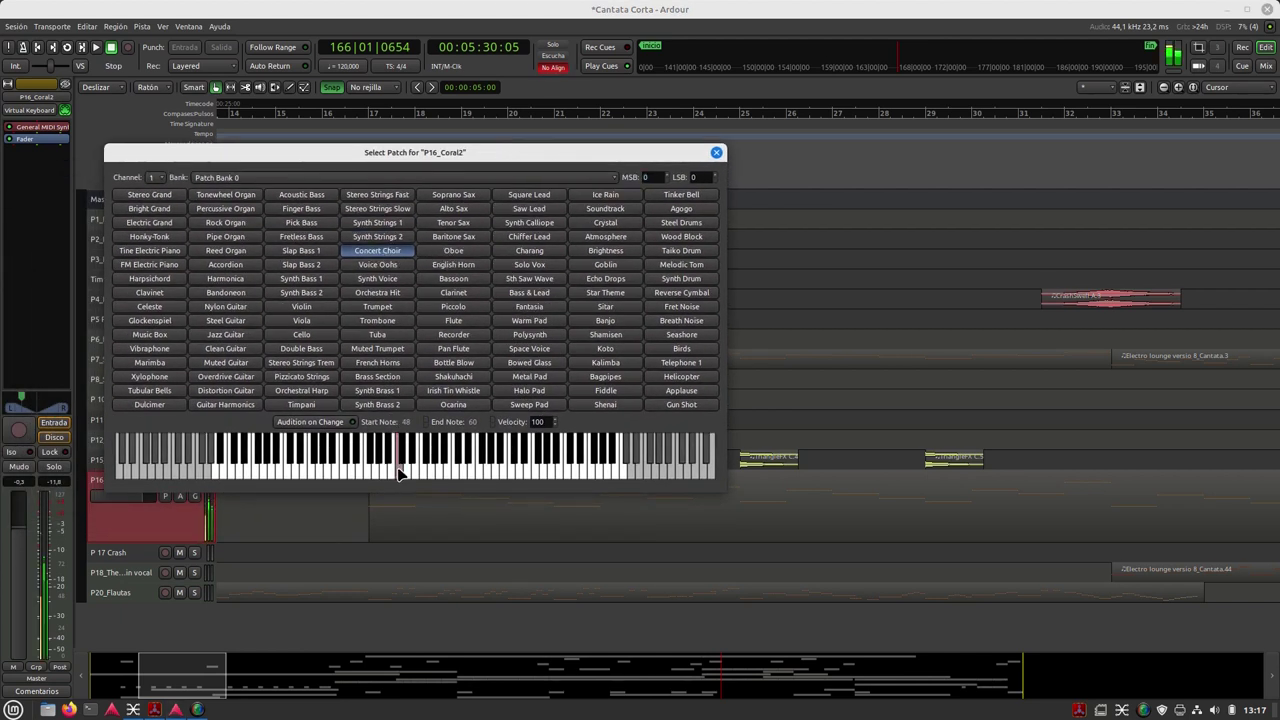
{"action": "left_click", "coordinate": [391, 474]}
{"action": "left_click", "coordinate": [402, 467]}
{"action": "left_click", "coordinate": [409, 477]}
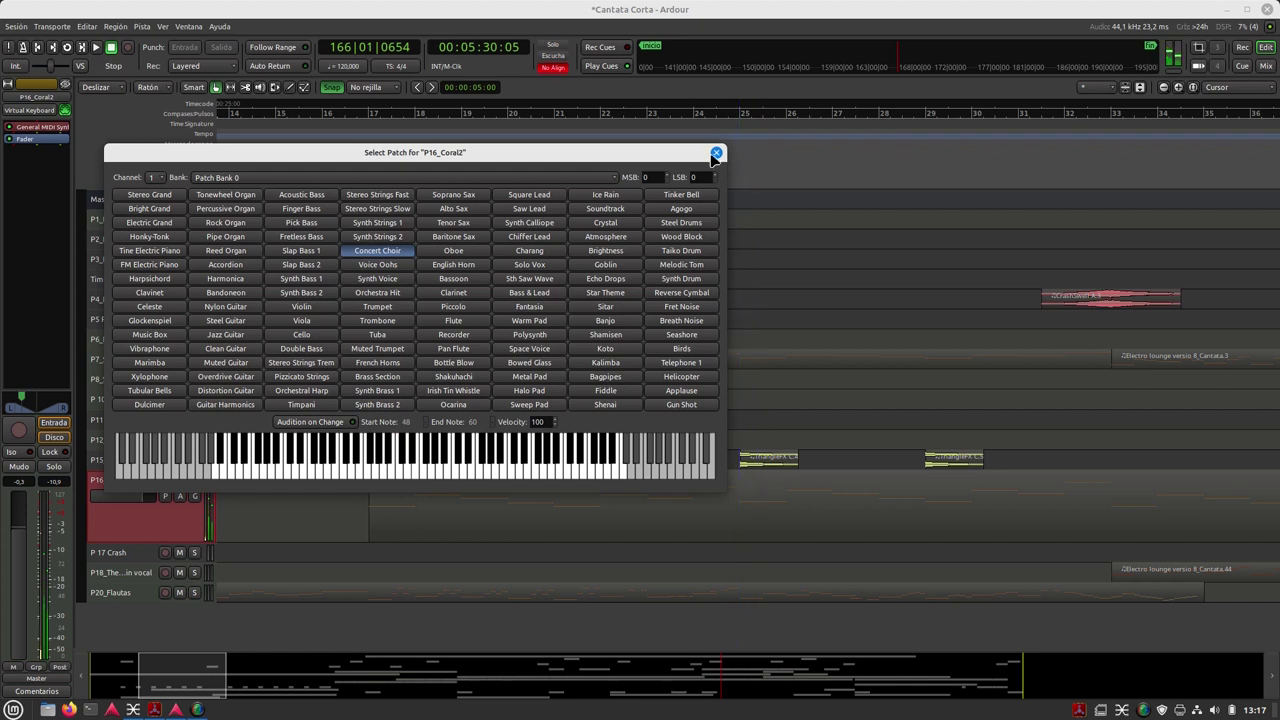
{"action": "left_click", "coordinate": [716, 153]}
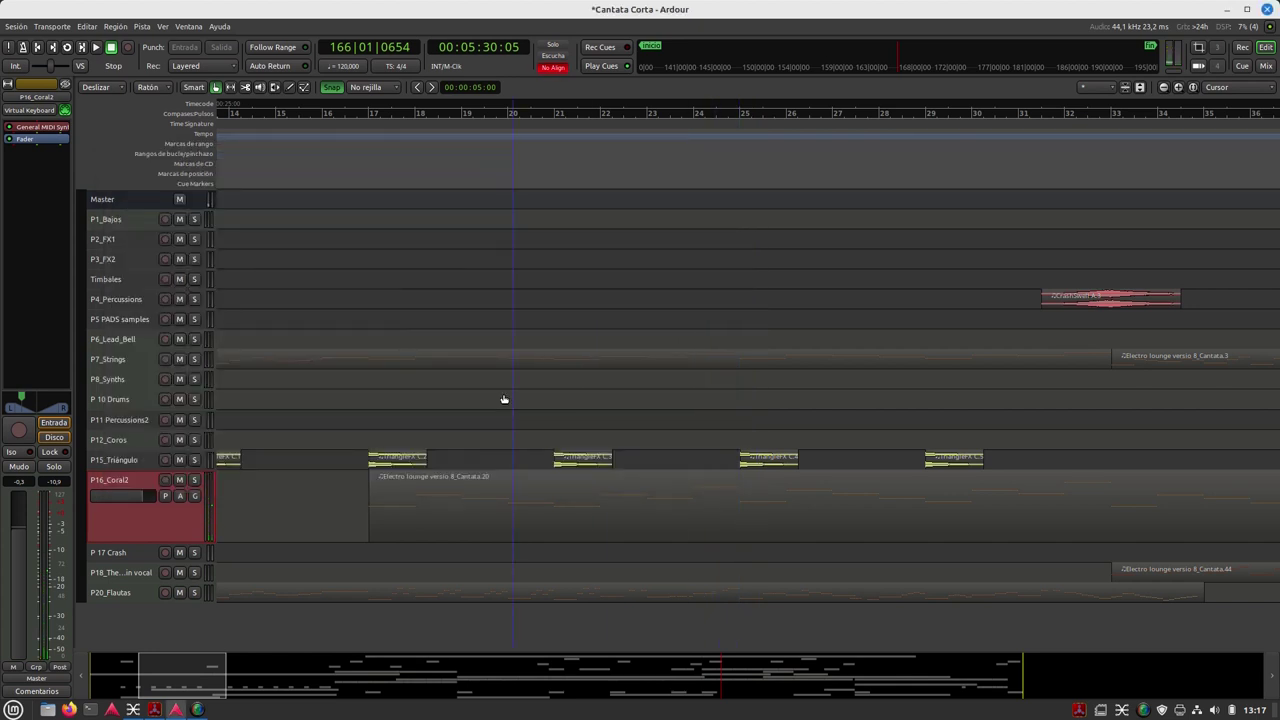
{"action": "scroll", "coordinate": [146, 485], "scroll_direction": "down", "scroll_amount": 4}
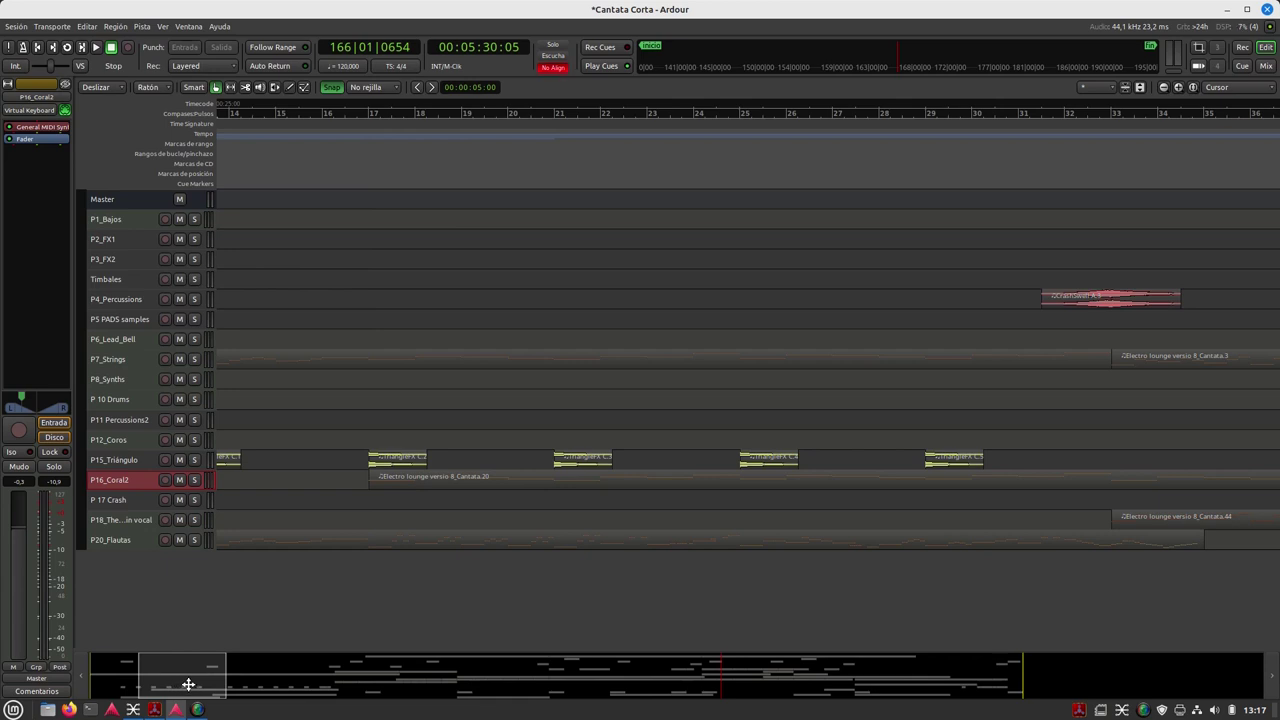
Step: Open the Key Rig plugin of the P12_Coros track to examine its choir instrument setting, and close it
{"action": "left_click", "coordinate": [131, 442]}
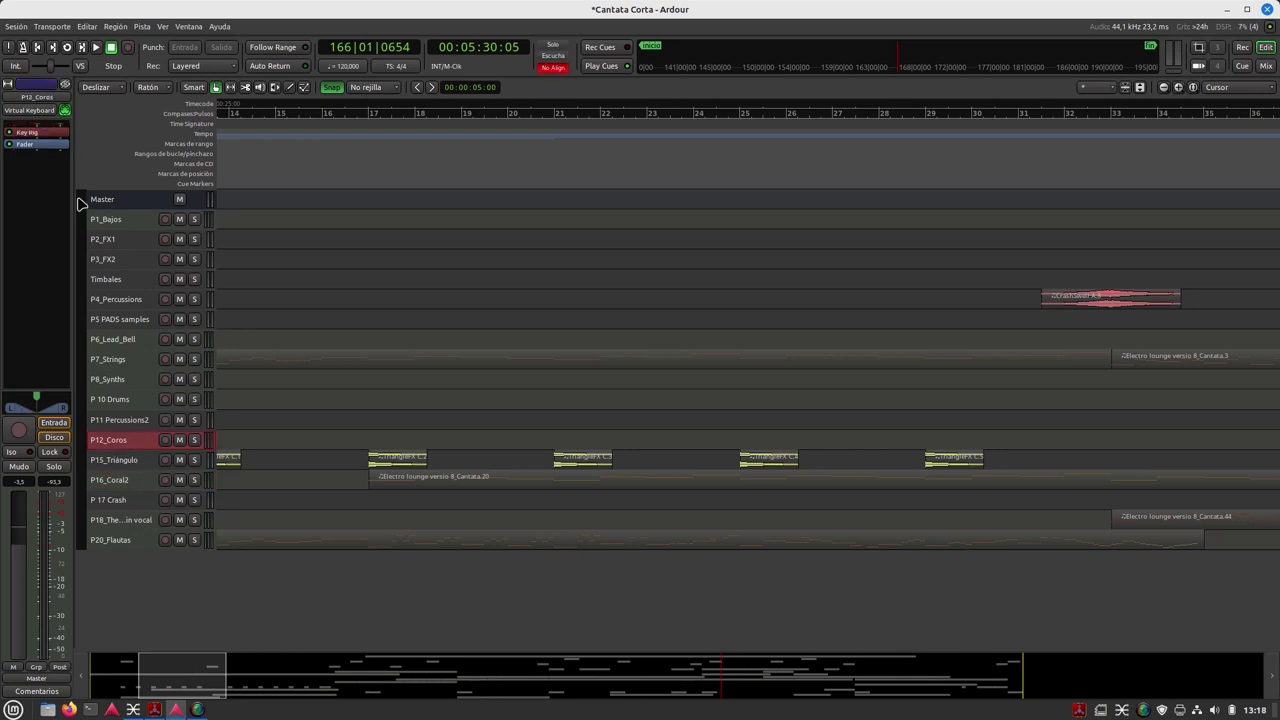
{"action": "double_click", "coordinate": [42, 134]}
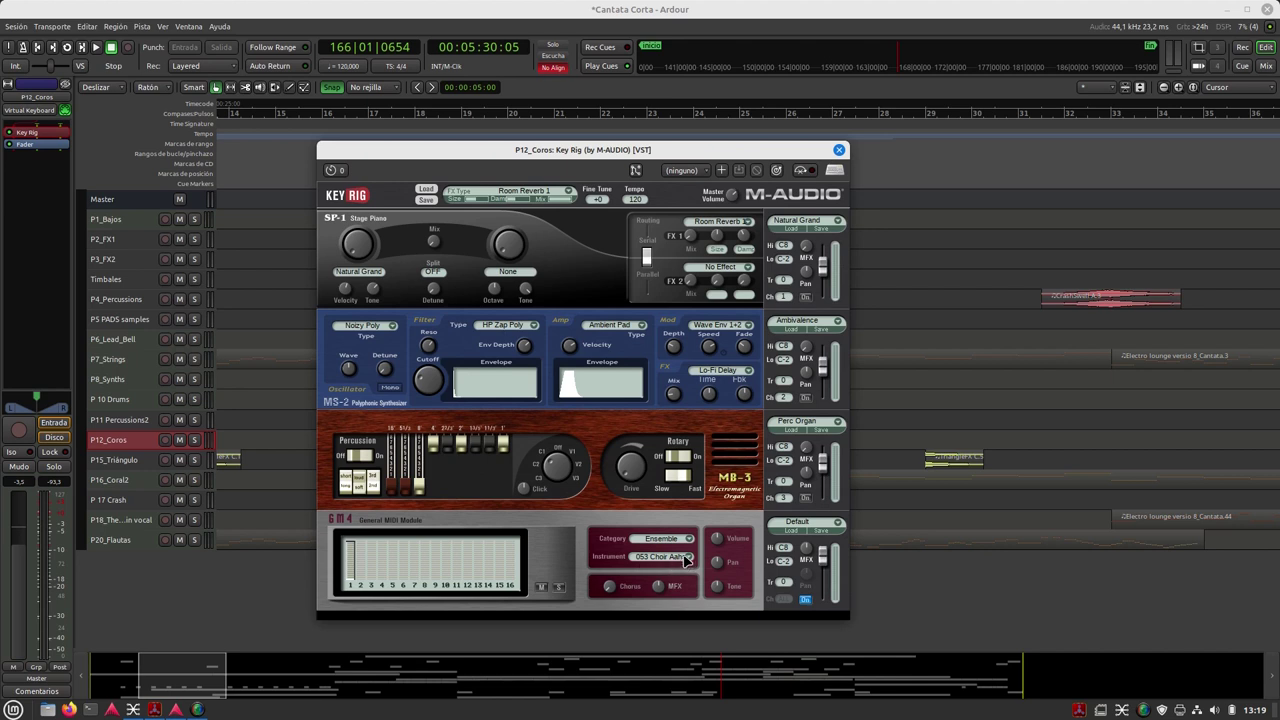
{"action": "left_click", "coordinate": [839, 149]}
Step: Solo the P12_Coros track and play it from bar 201, stop playback and remove the solo
{"action": "left_click_drag", "start_coordinate": [193, 676], "coordinate": [879, 679]}
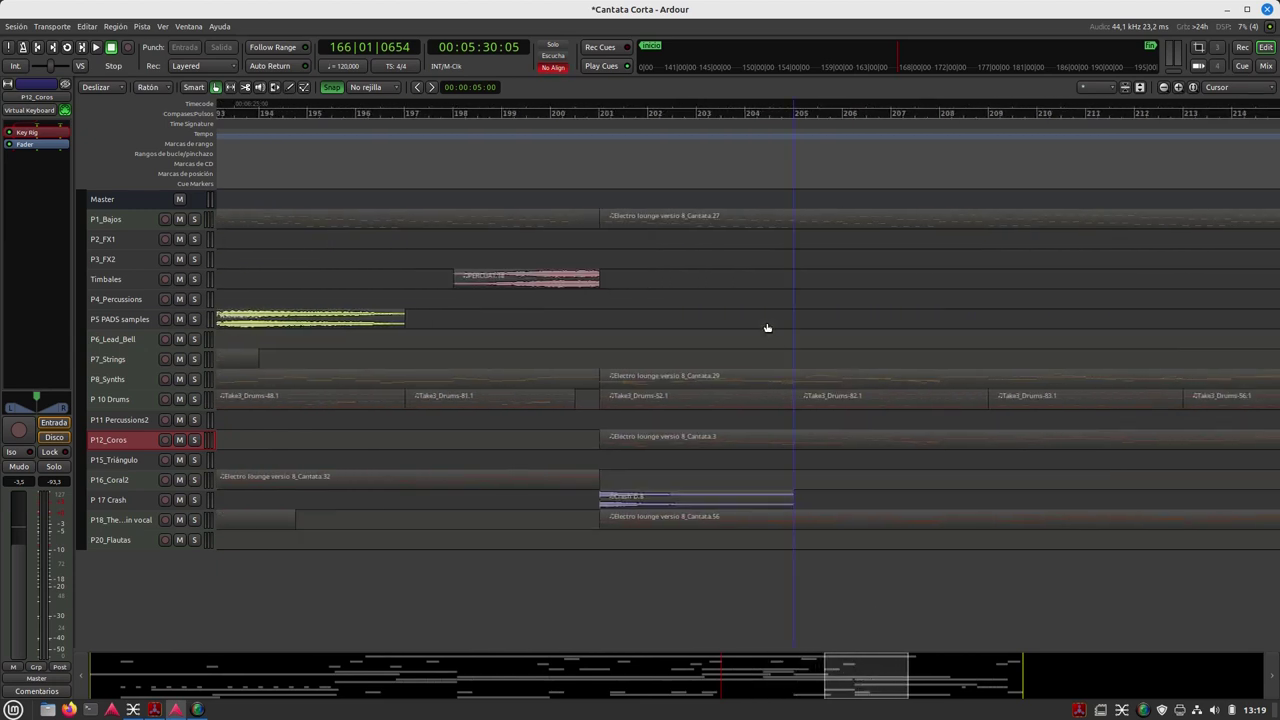
{"action": "left_click", "coordinate": [604, 120]}
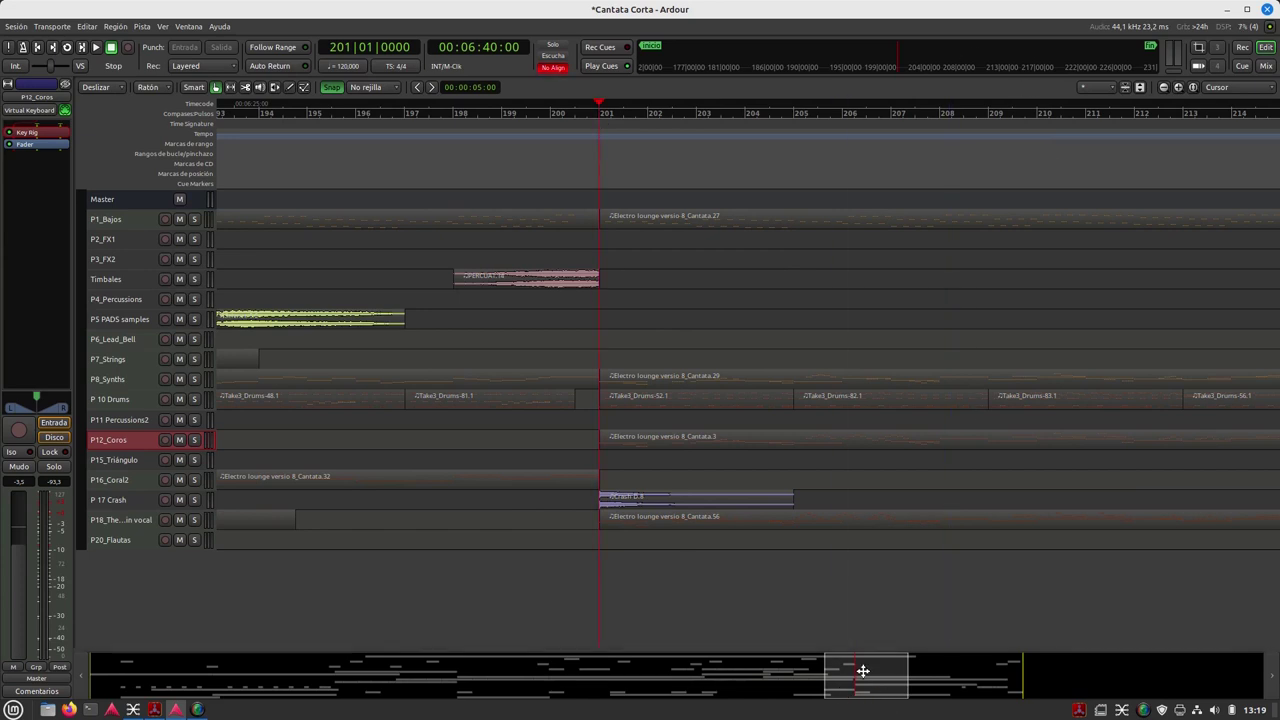
{"action": "left_click_drag", "start_coordinate": [865, 682], "coordinate": [826, 684]}
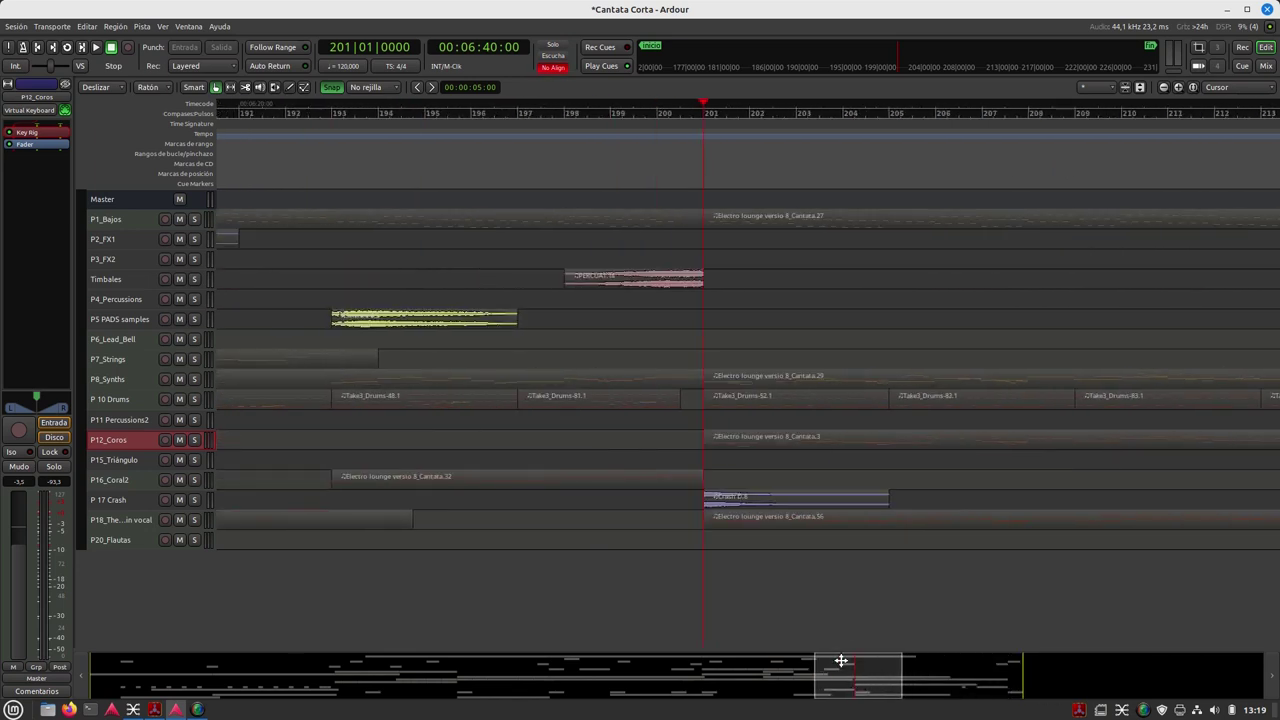
{"action": "left_click", "coordinate": [195, 441]}
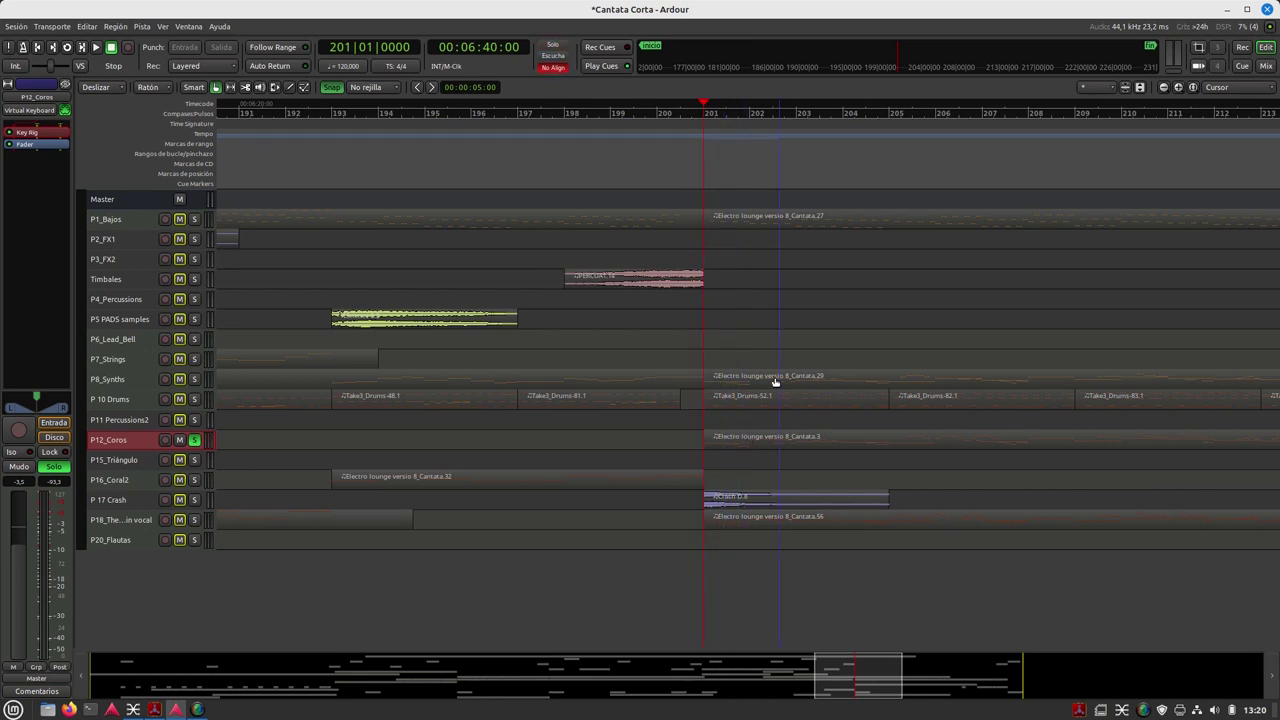
{"action": "left_click", "coordinate": [97, 50]}
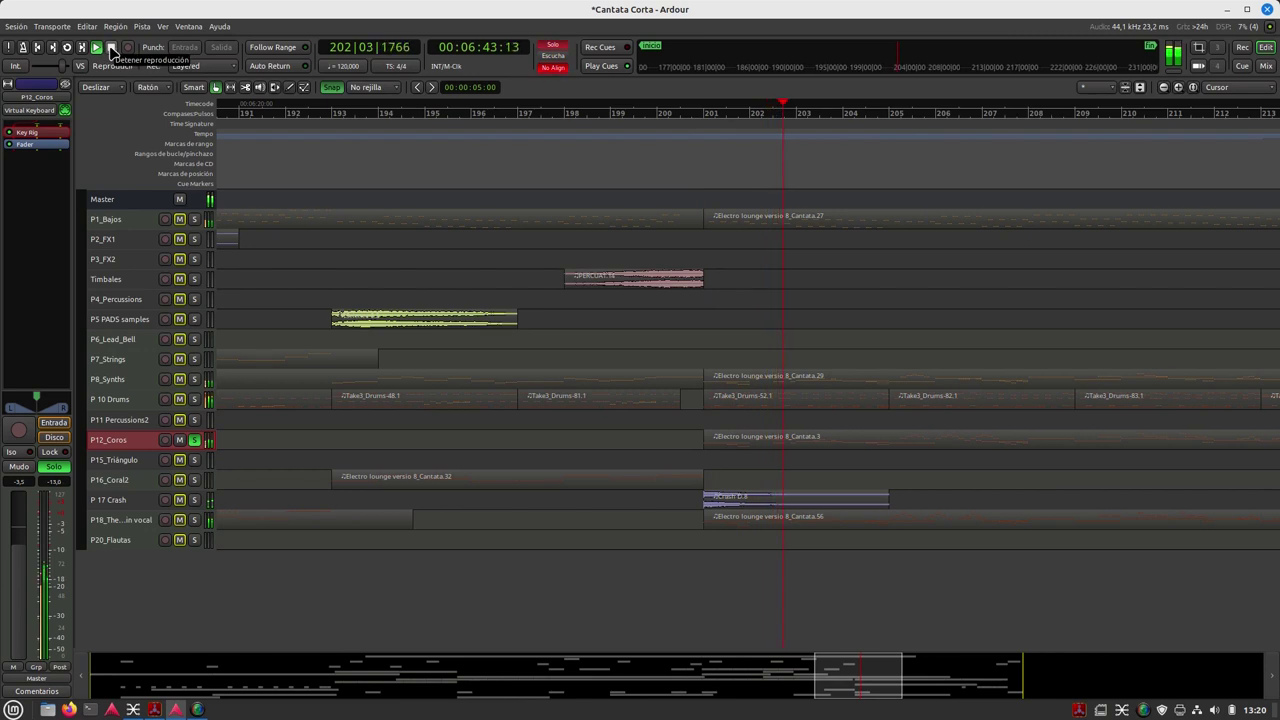
{"action": "left_click", "coordinate": [112, 48]}
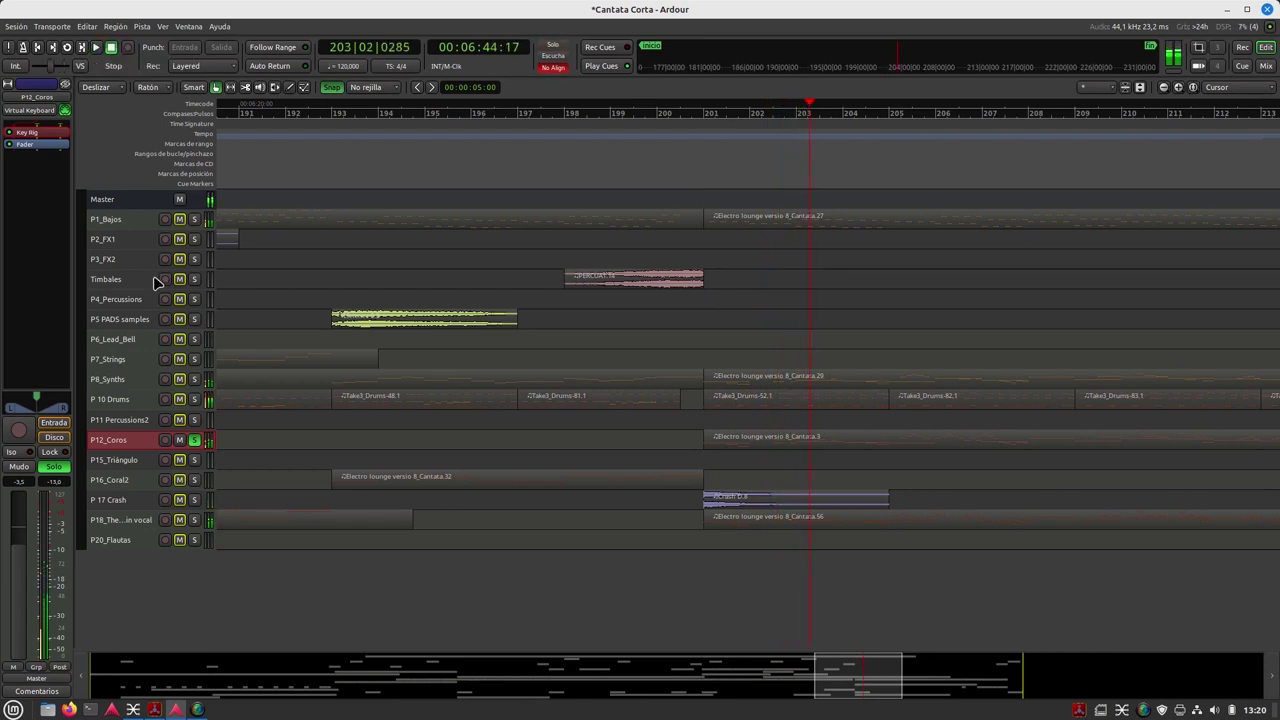
{"action": "left_click", "coordinate": [194, 440]}
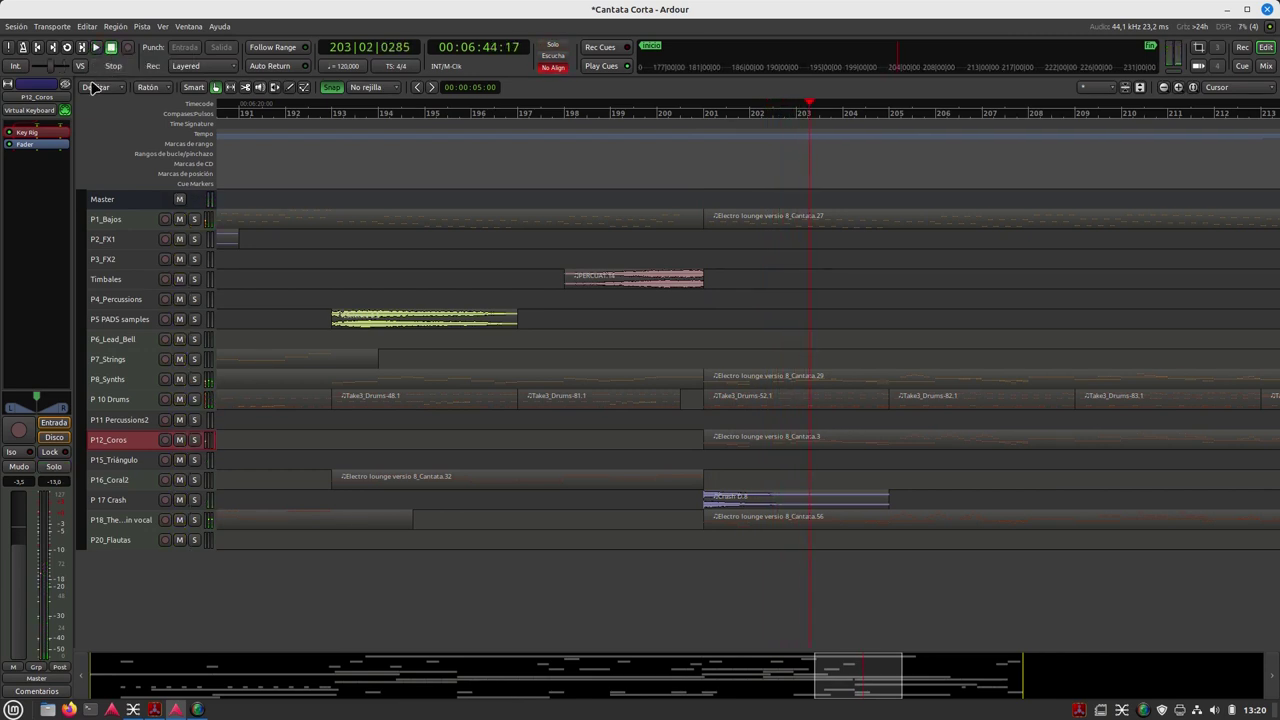
Step: Return the playhead to the session start and play the full mix
{"action": "left_click", "coordinate": [38, 47]}
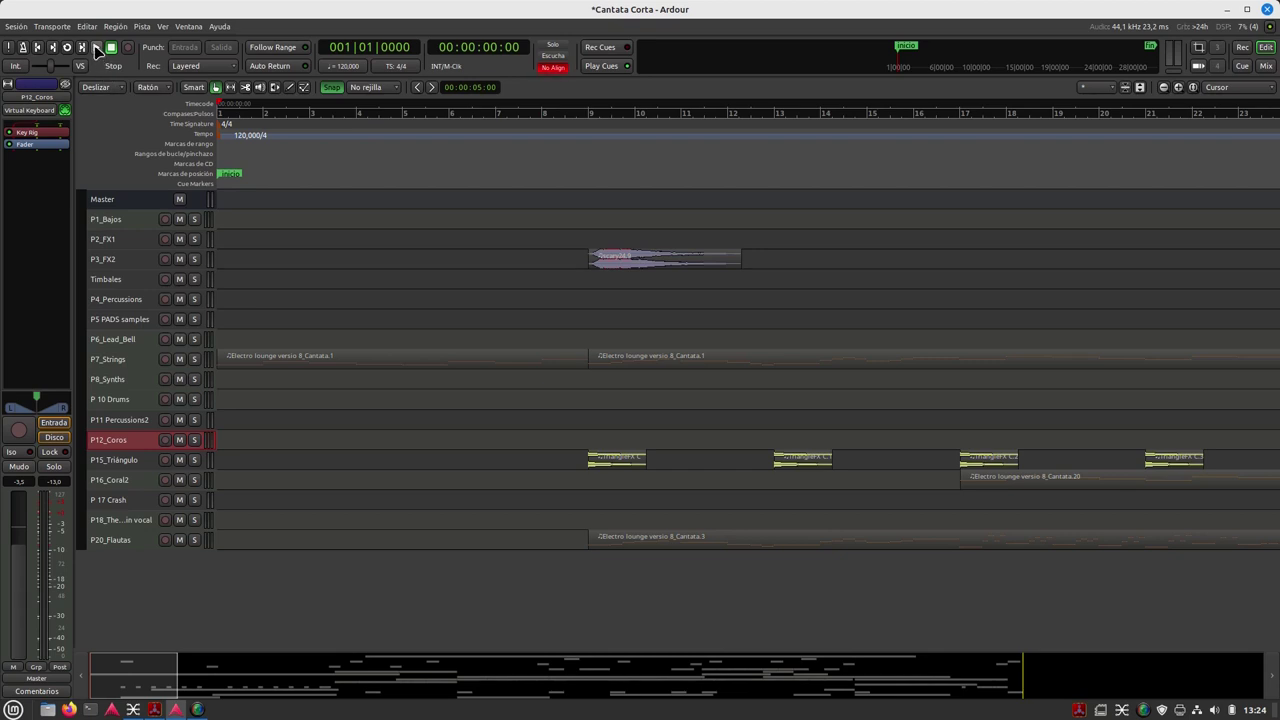
{"action": "left_click", "coordinate": [96, 48]}
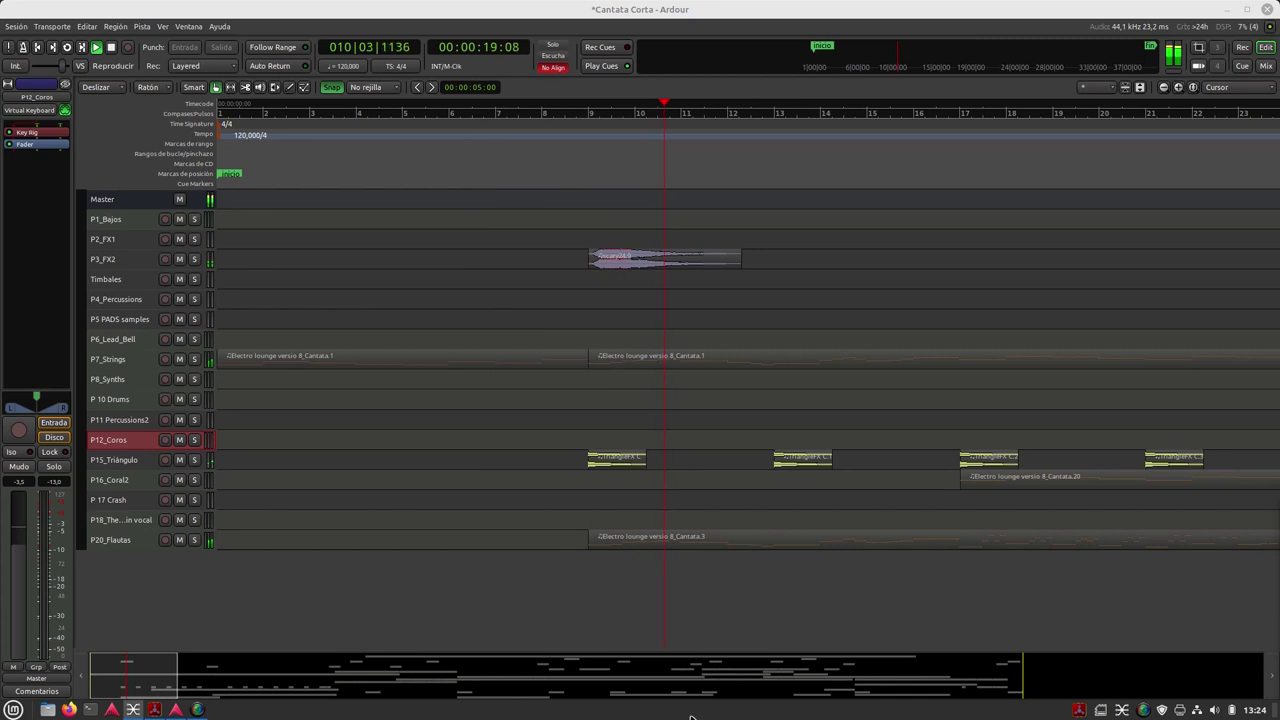
Step: Bring the Cadence window over the session to examine the JACK status and settings, and move it back off this screen
{"action": "mouse_move", "coordinate": [198, 710]}
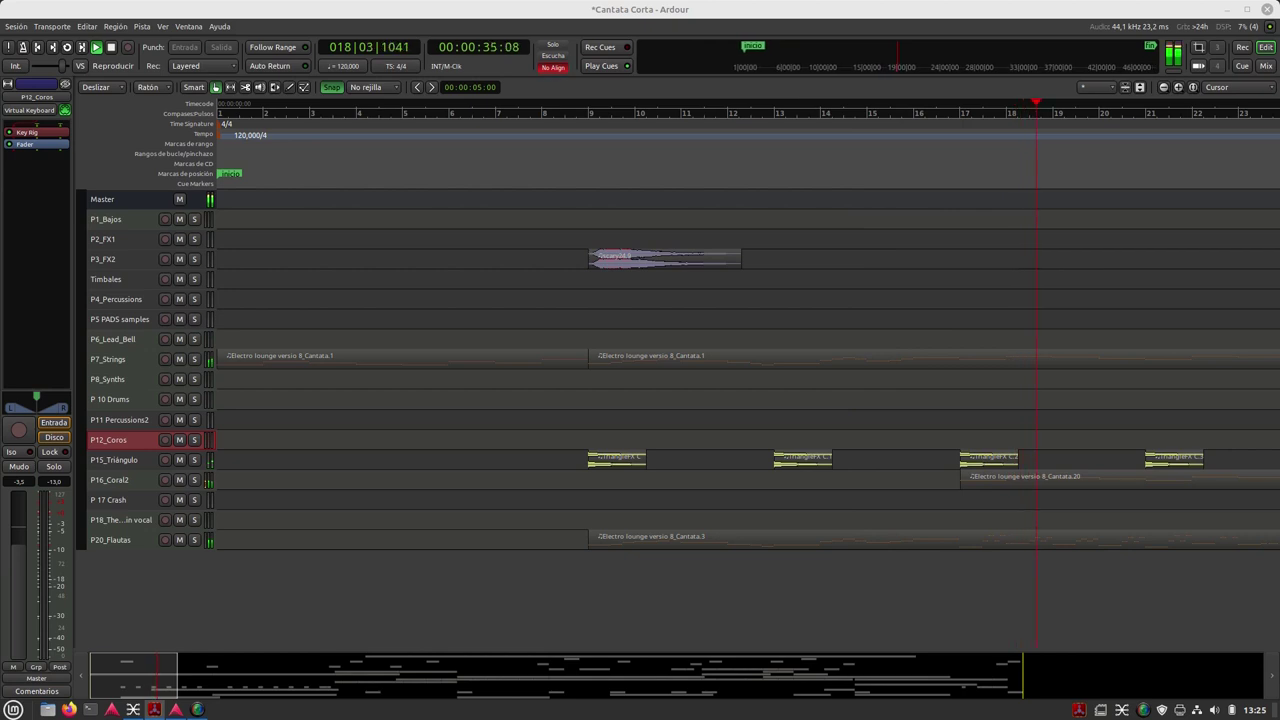
{"action": "left_click_drag", "start_coordinate": [1230, 292], "coordinate": [600, 150]}
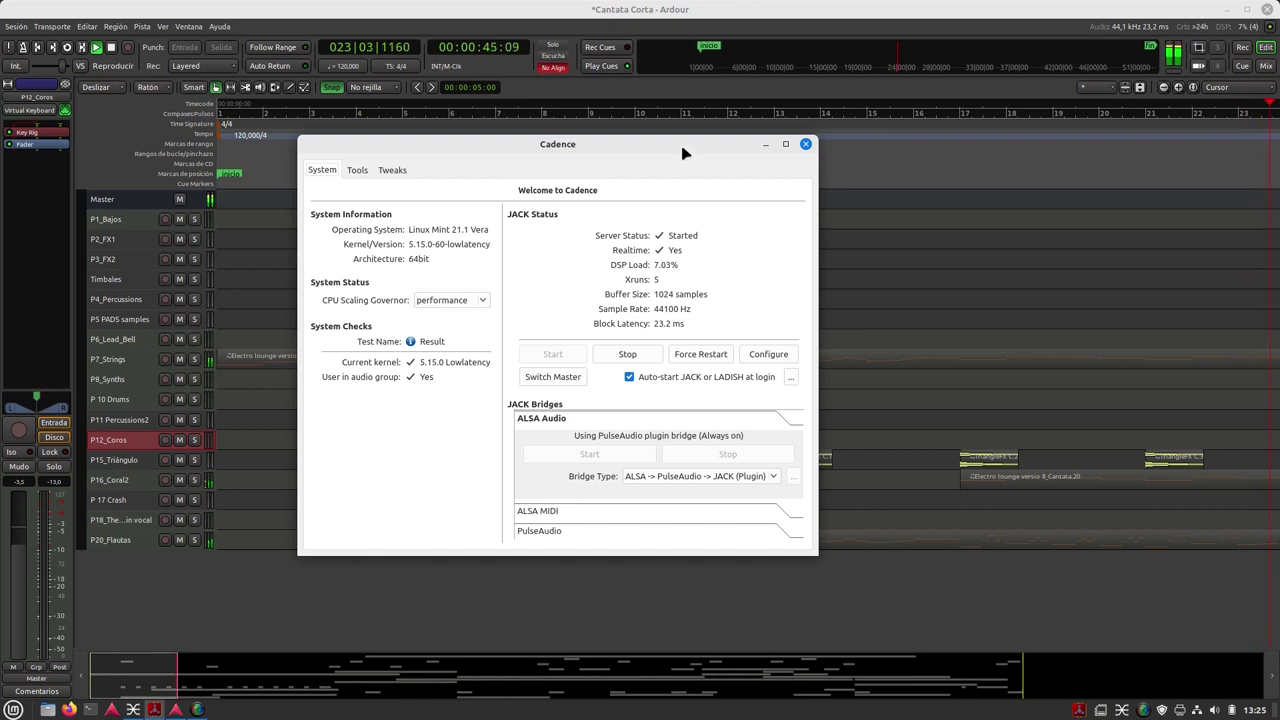
{"action": "left_click_drag", "start_coordinate": [682, 149], "coordinate": [1279, 290]}
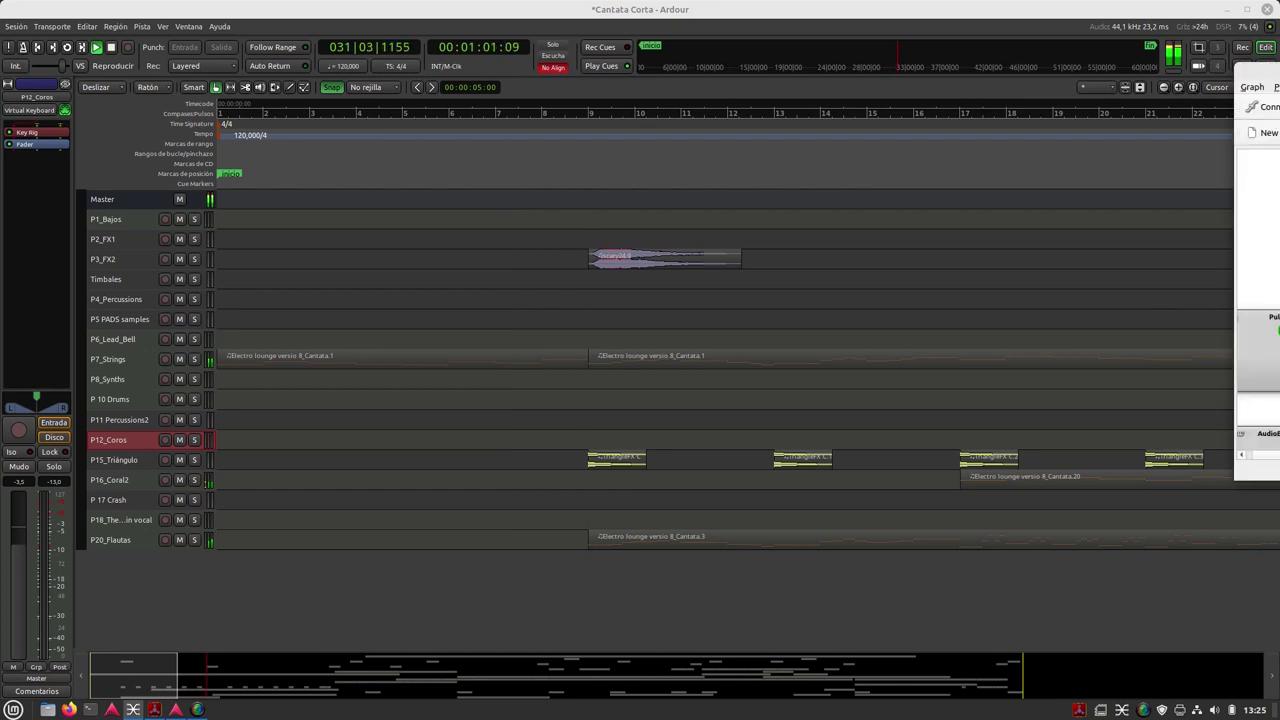
Step: Bring the PipeWire graph window onto this screen maximized and move the a2j capture node below the StreamCam Estéreo analógico node
{"action": "left_click_drag", "start_coordinate": [1279, 72], "coordinate": [474, 58]}
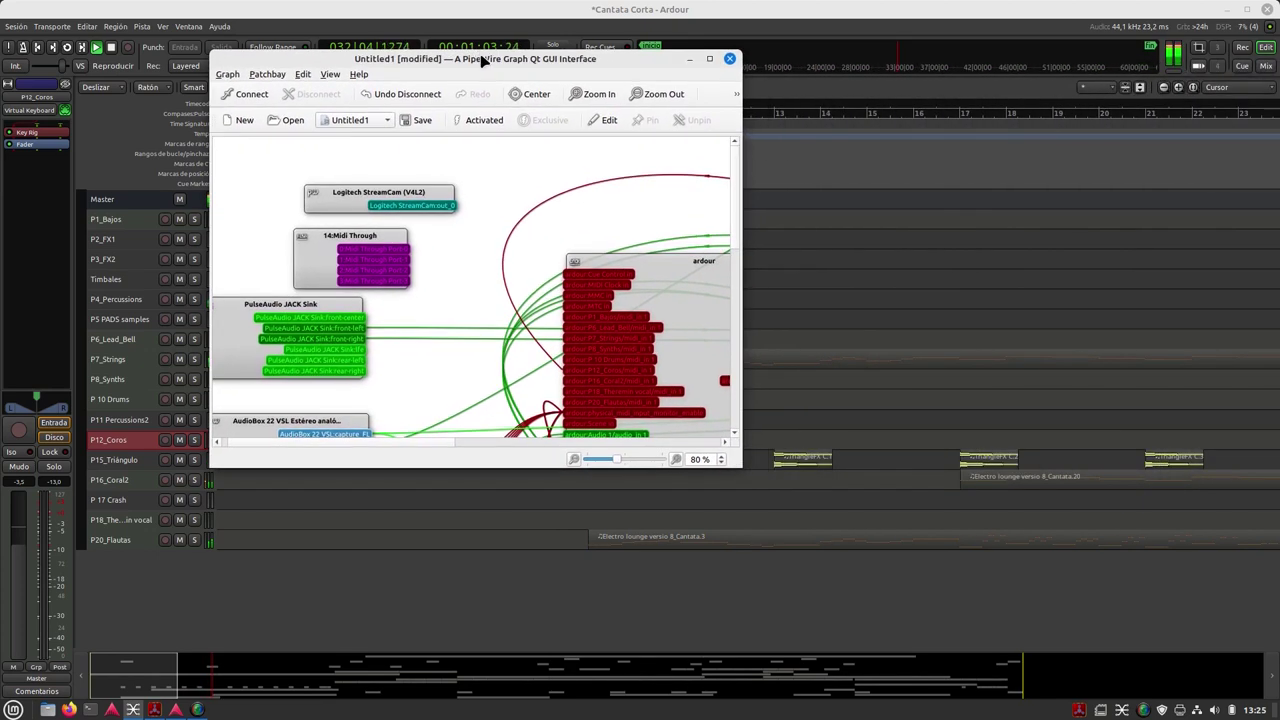
{"action": "left_click", "coordinate": [710, 60]}
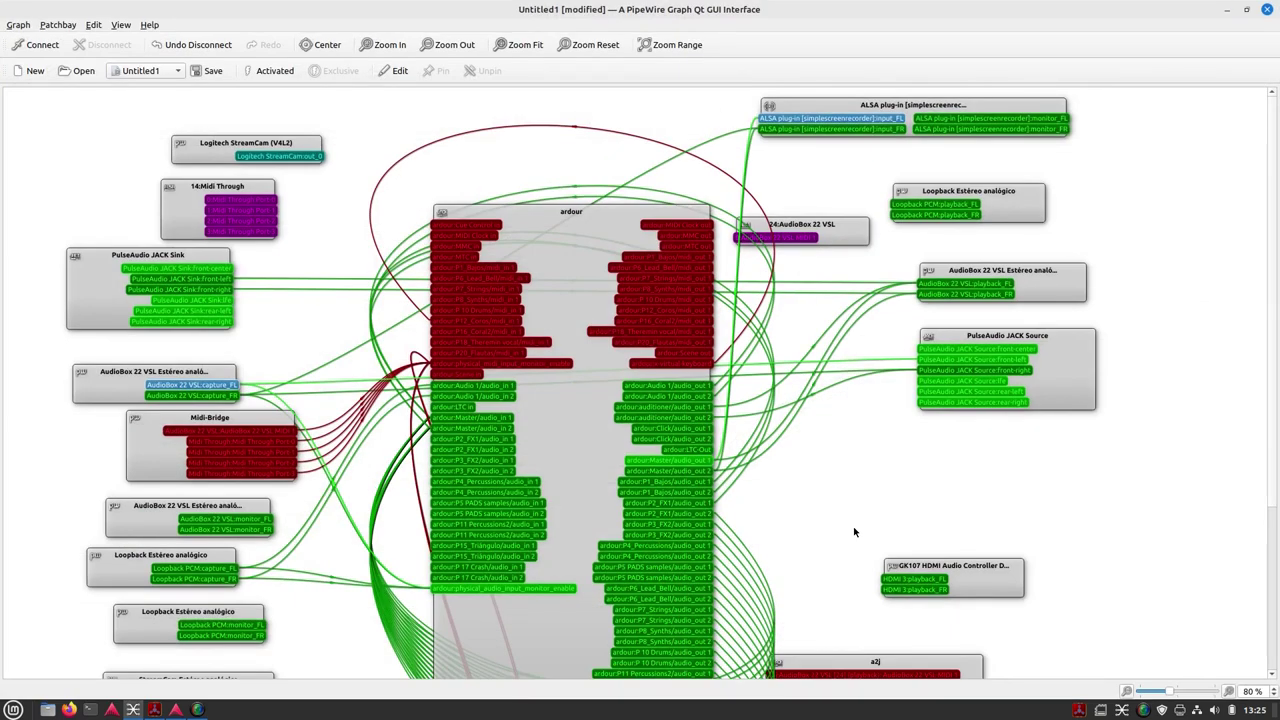
{"action": "scroll", "coordinate": [841, 490], "scroll_direction": "down", "scroll_amount": 3}
{"action": "scroll", "coordinate": [841, 490], "scroll_direction": "down", "scroll_amount": 5}
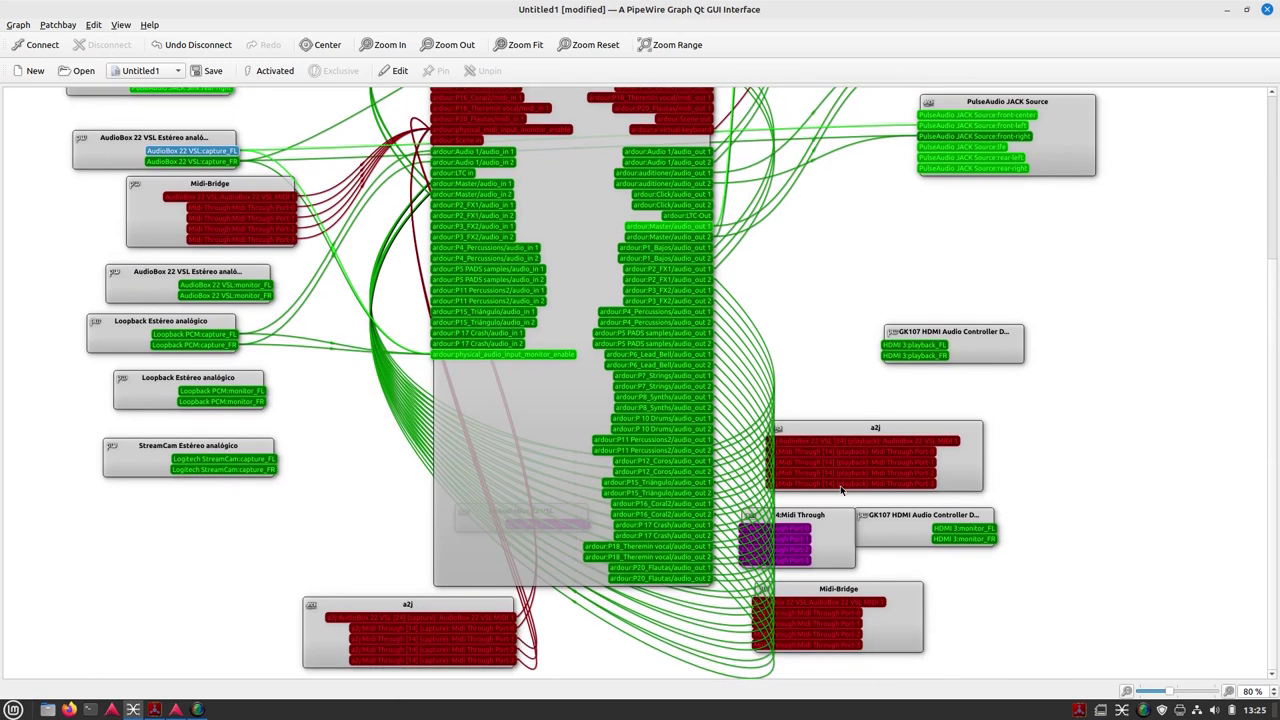
{"action": "left_click_drag", "start_coordinate": [381, 604], "coordinate": [151, 520]}
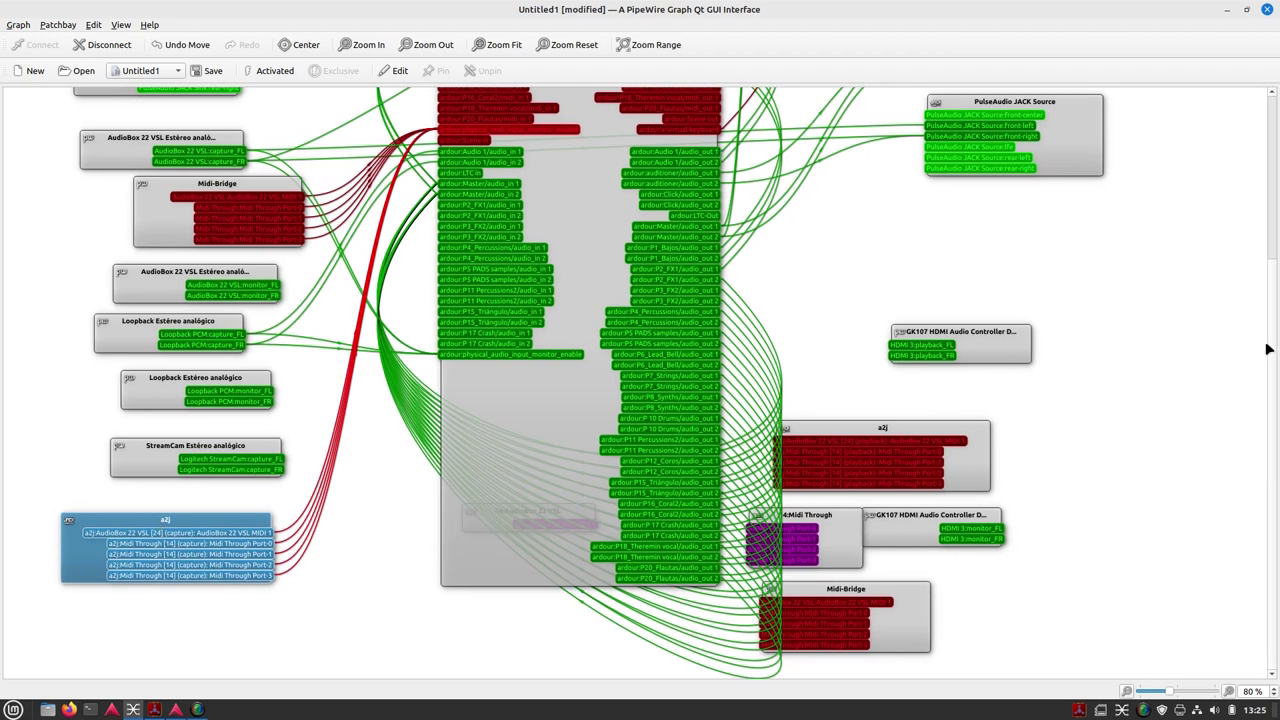
Step: Examine the Ardour audio and MIDI connections in the upper part of the graph, and move the graph window back off this screen
{"action": "scroll", "coordinate": [1277, 341], "scroll_direction": "up", "scroll_amount": 1}
{"action": "scroll", "coordinate": [1277, 341], "scroll_direction": "up", "scroll_amount": 8}
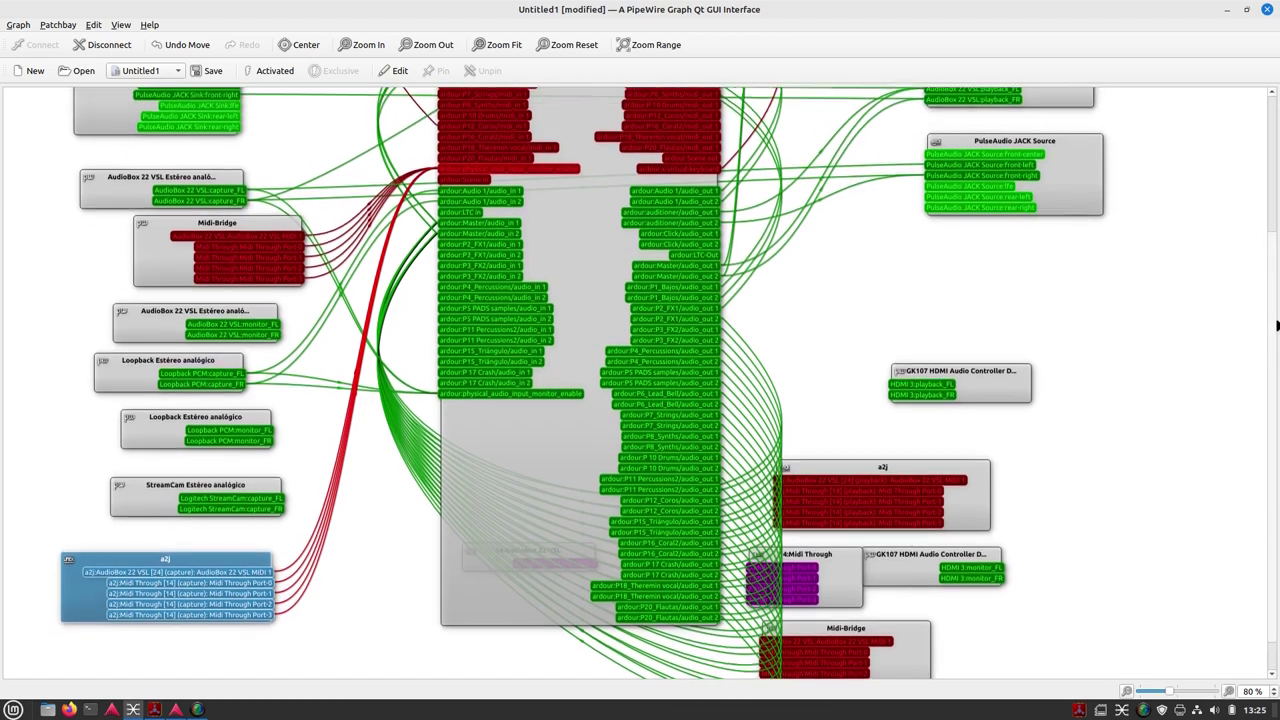
{"action": "scroll", "coordinate": [1277, 267], "scroll_direction": "up", "scroll_amount": 9}
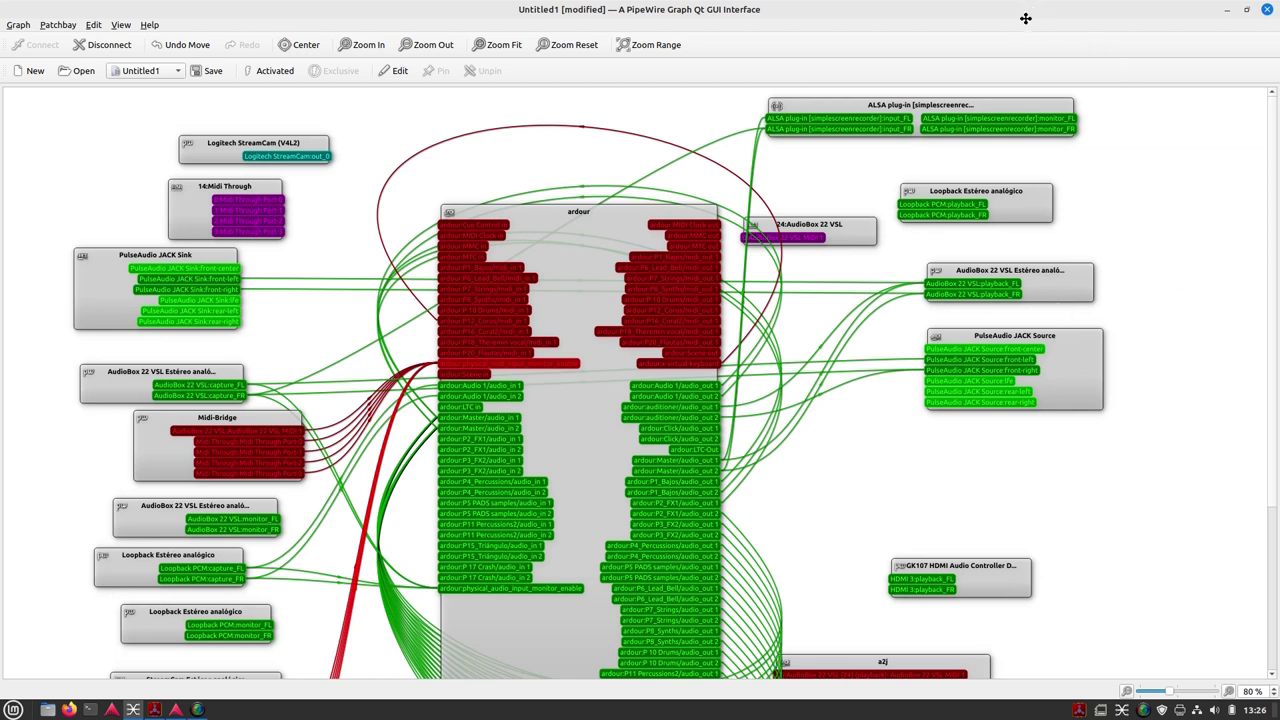
{"action": "left_click_drag", "start_coordinate": [1046, 37], "coordinate": [1279, 95]}
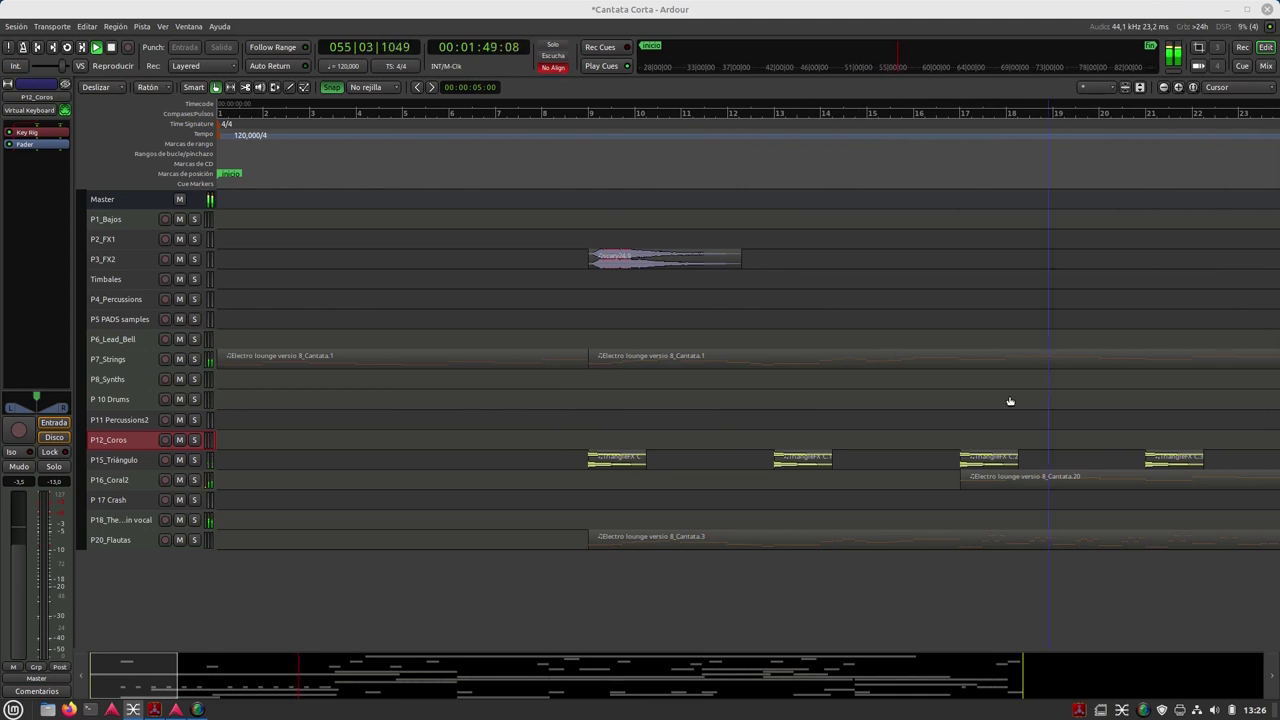
Step: Widen the Ardour editor's visible range to show the whole session from the inicio marker to the fin marker
{"action": "left_click_drag", "start_coordinate": [178, 679], "coordinate": [1047, 681]}
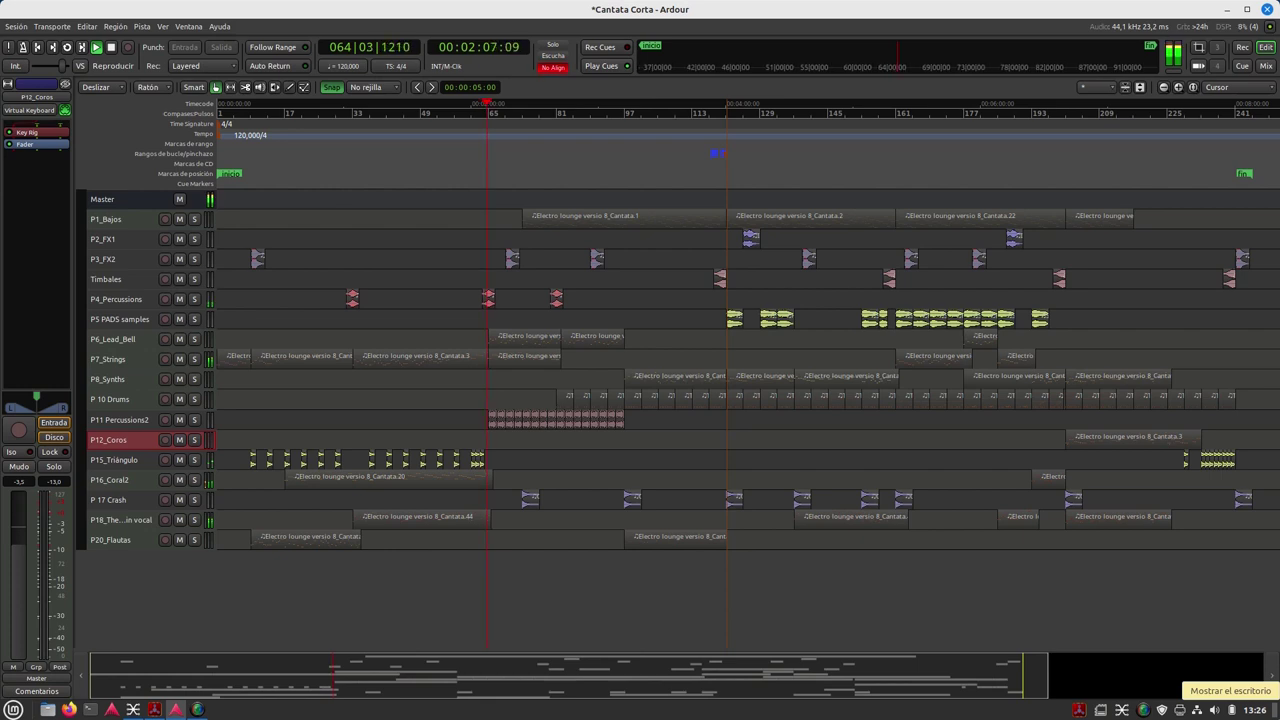